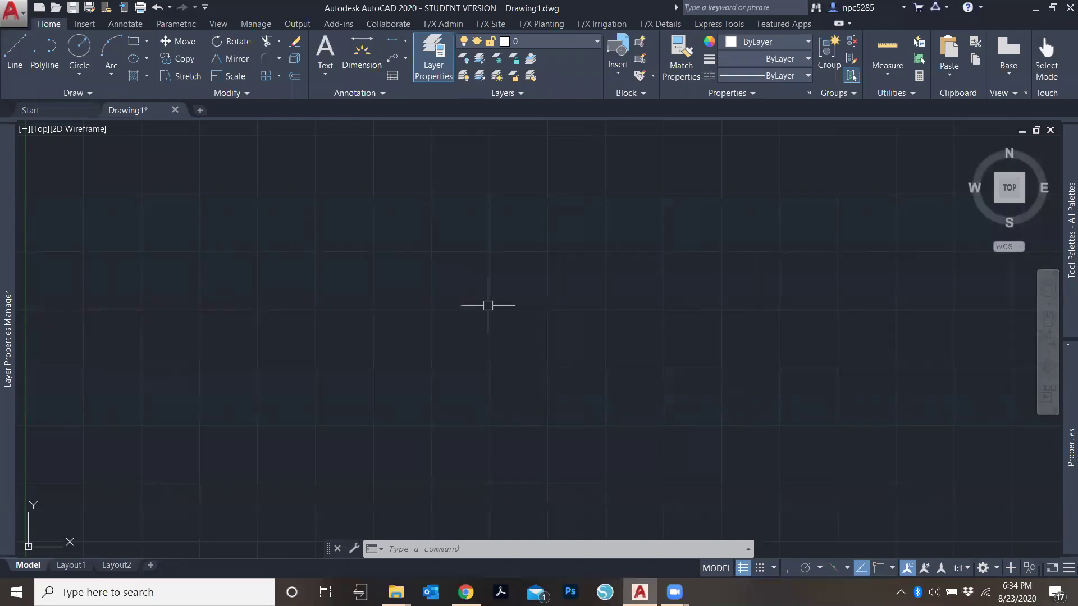
Step: Run PLOT and set Grayscale.ctb as the plot style table for all layouts
text(PLOT)
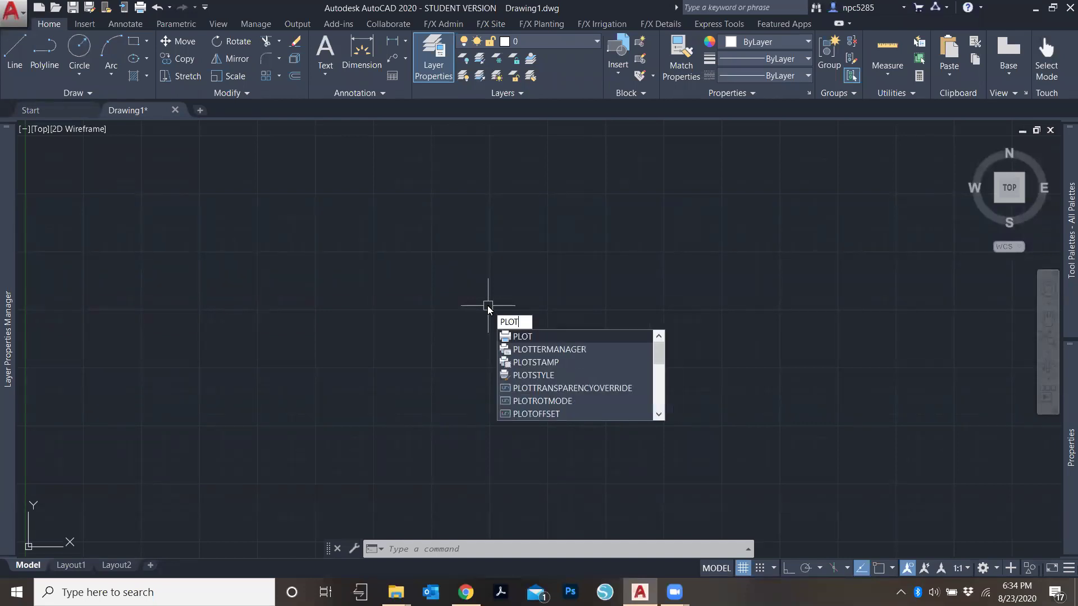
key(Return)
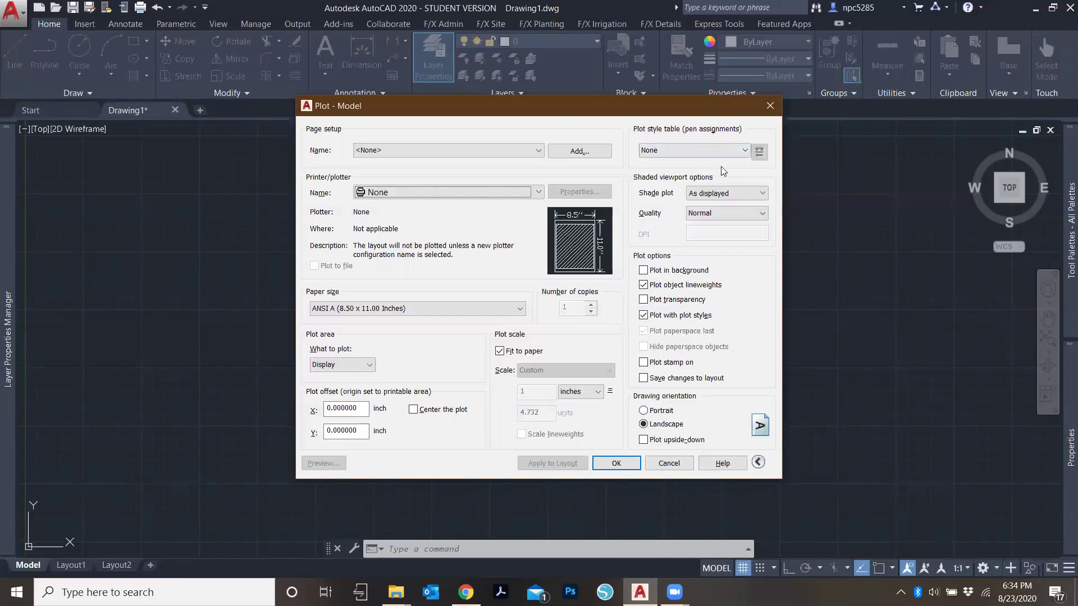
click(705, 150)
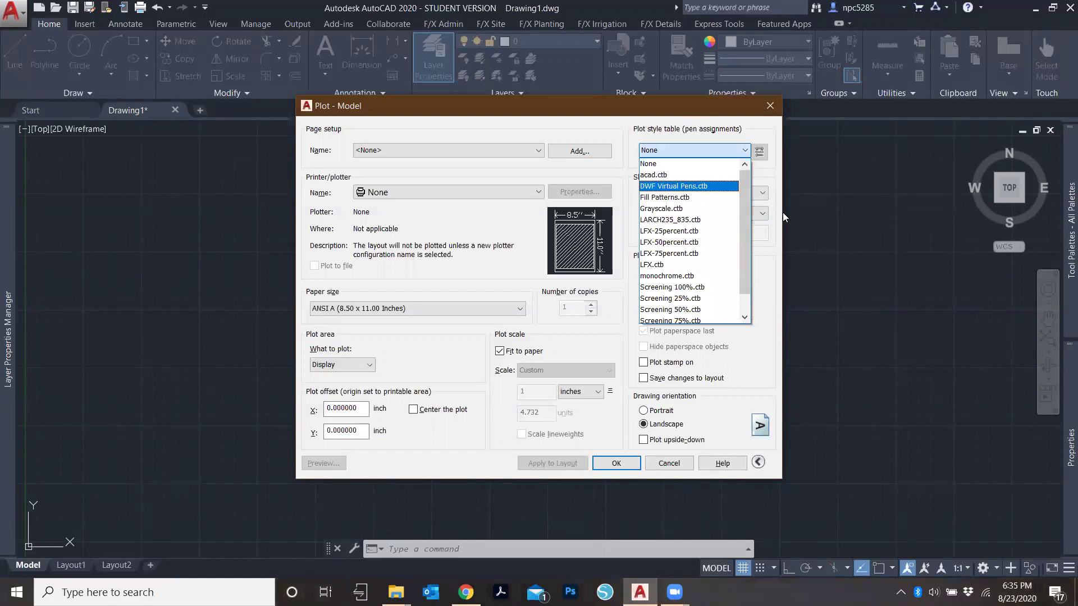
click(757, 155)
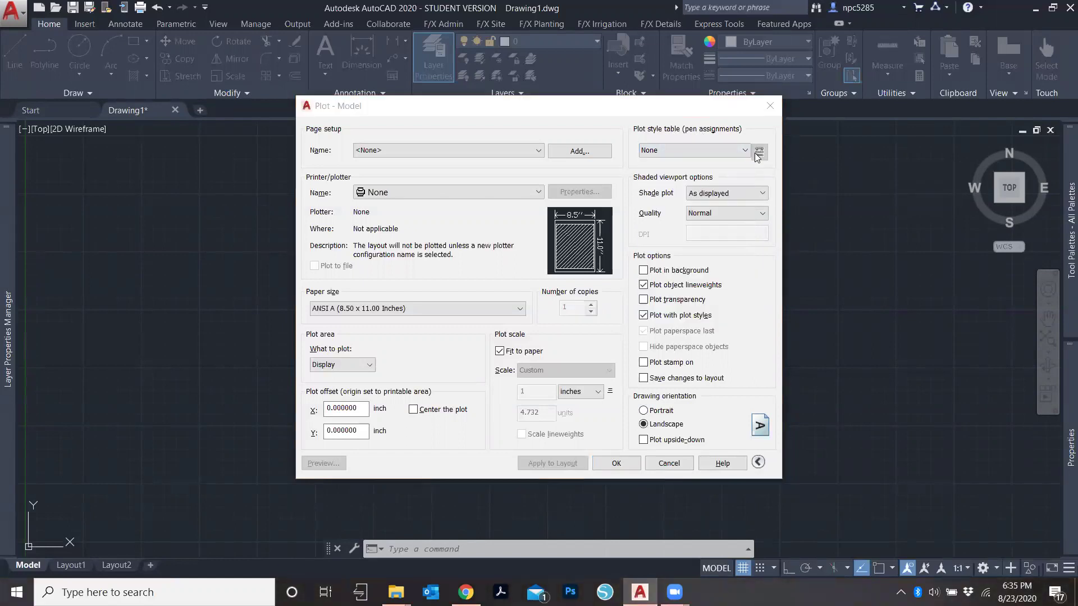
click(722, 151)
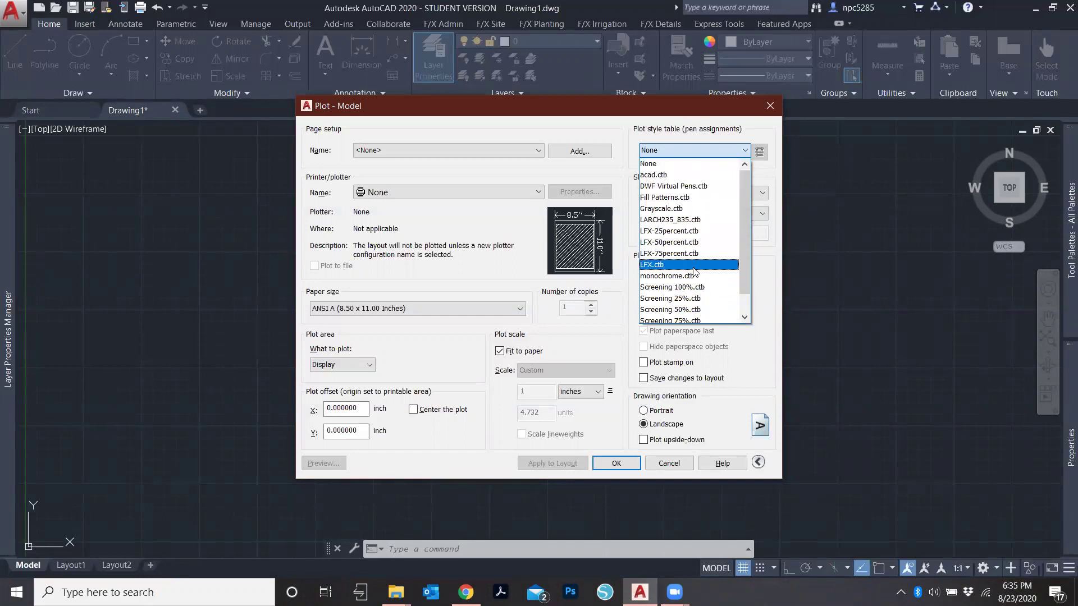
click(690, 209)
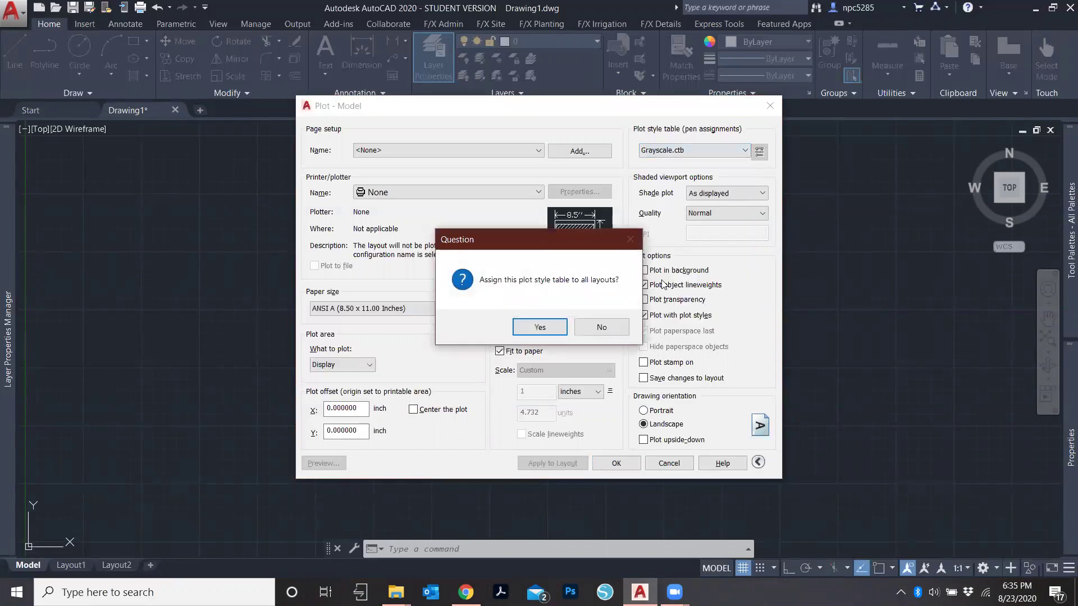
click(608, 327)
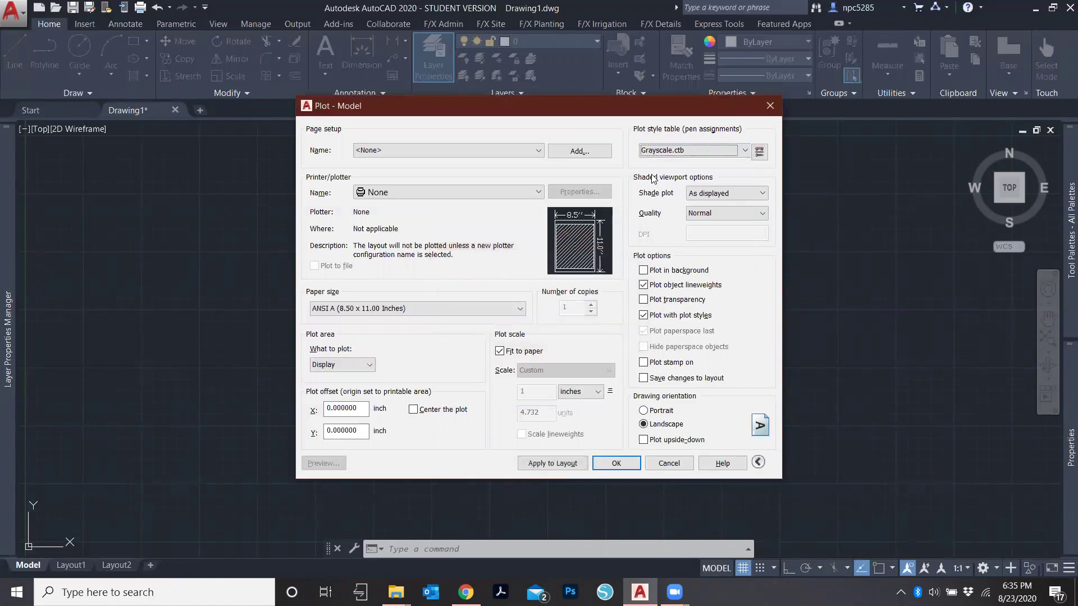
Step: Open Grayscale.ctb in the Plot Style Table Editor and move the editor left
click(759, 152)
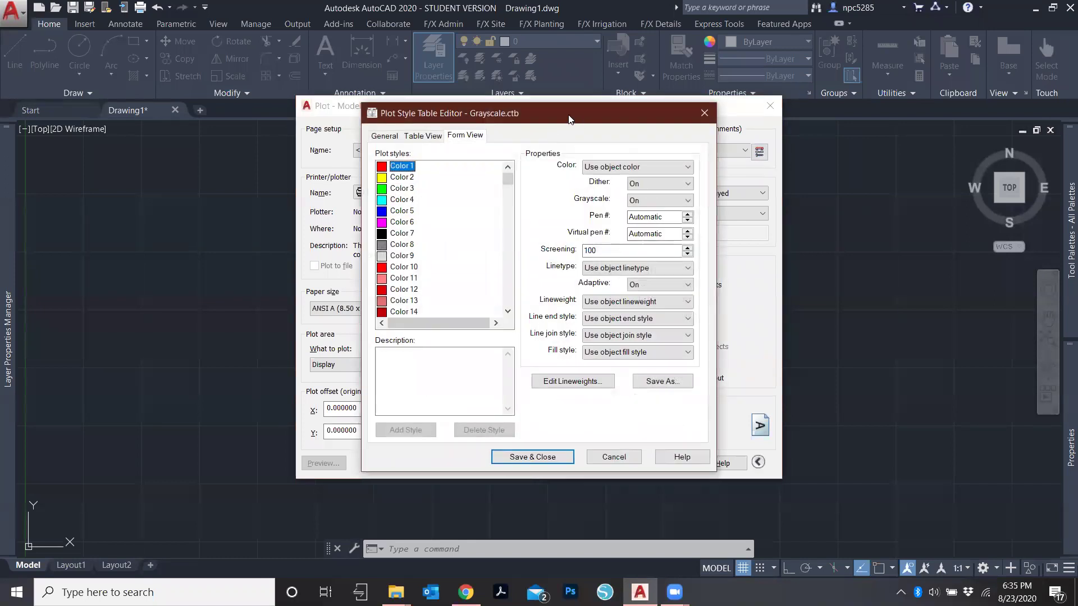
drag(569, 118, 462, 123)
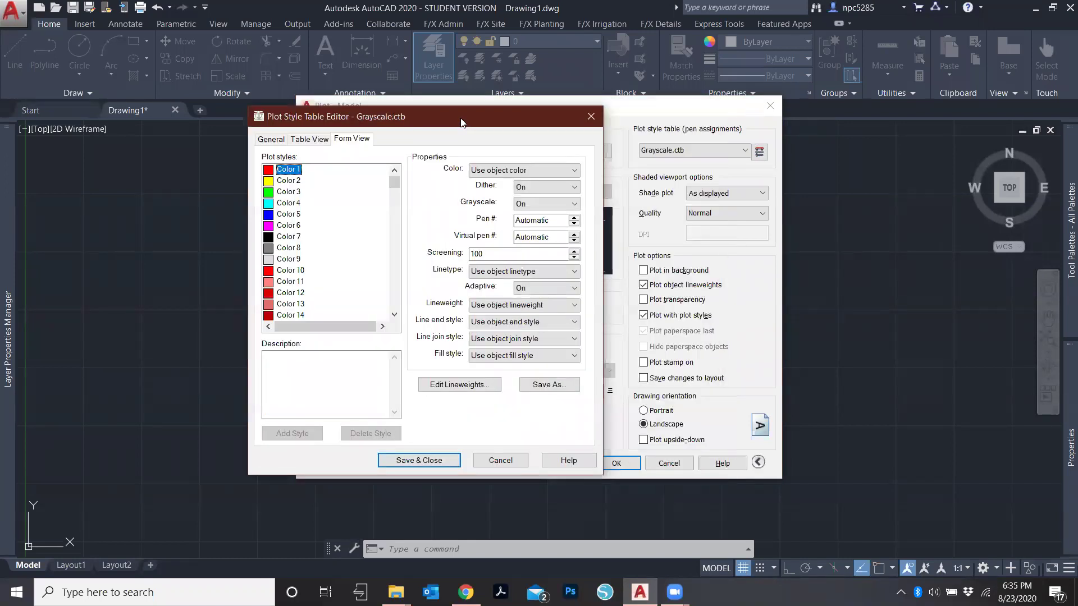
scroll(313, 257, down, 17)
scroll(312, 257, up, 17)
Step: Look through the Color 5, 9 and 6 plot styles, then start Save As for the table
click(291, 213)
click(291, 260)
scroll(283, 303, down, 20)
scroll(290, 287, up, 20)
click(292, 226)
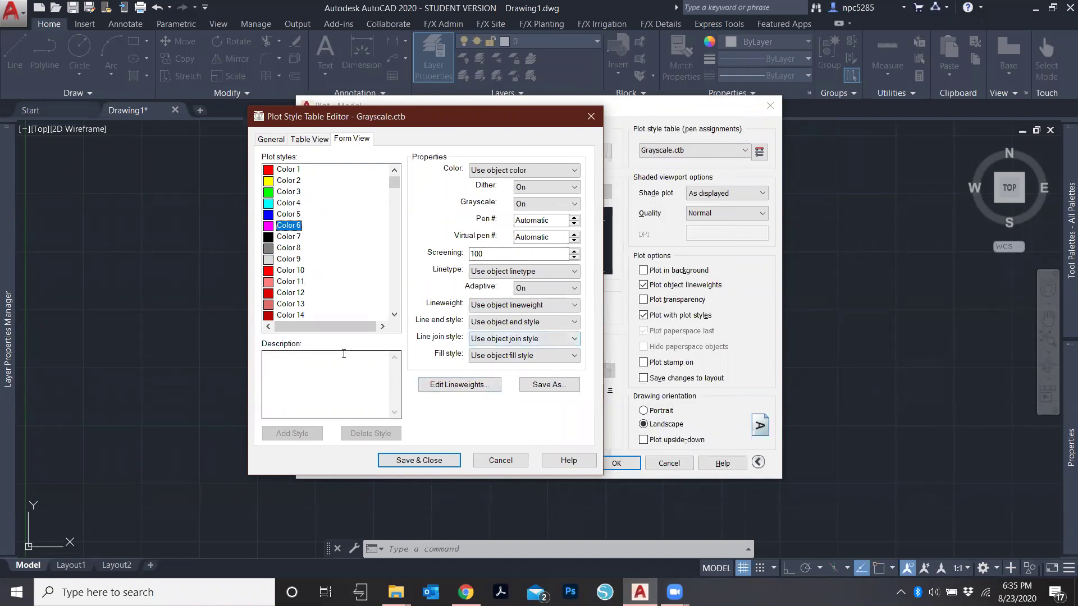
click(569, 388)
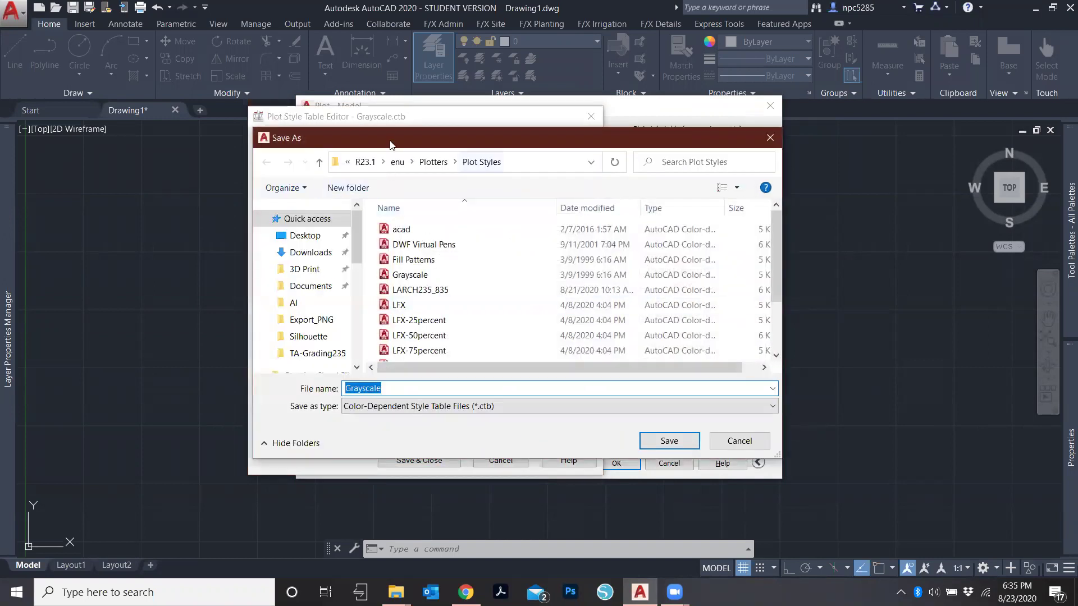
Step: Show the Plot Styles full path, make Save As taller, and pick Fill Patterns as file name
click(533, 163)
key(ctrl+c)
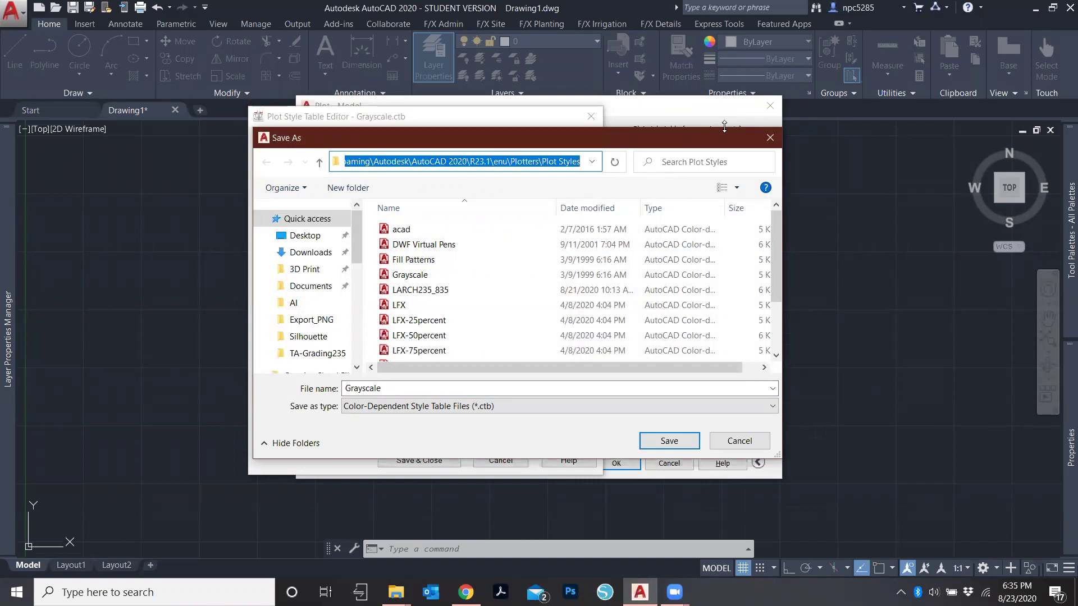
drag(724, 127, 724, 75)
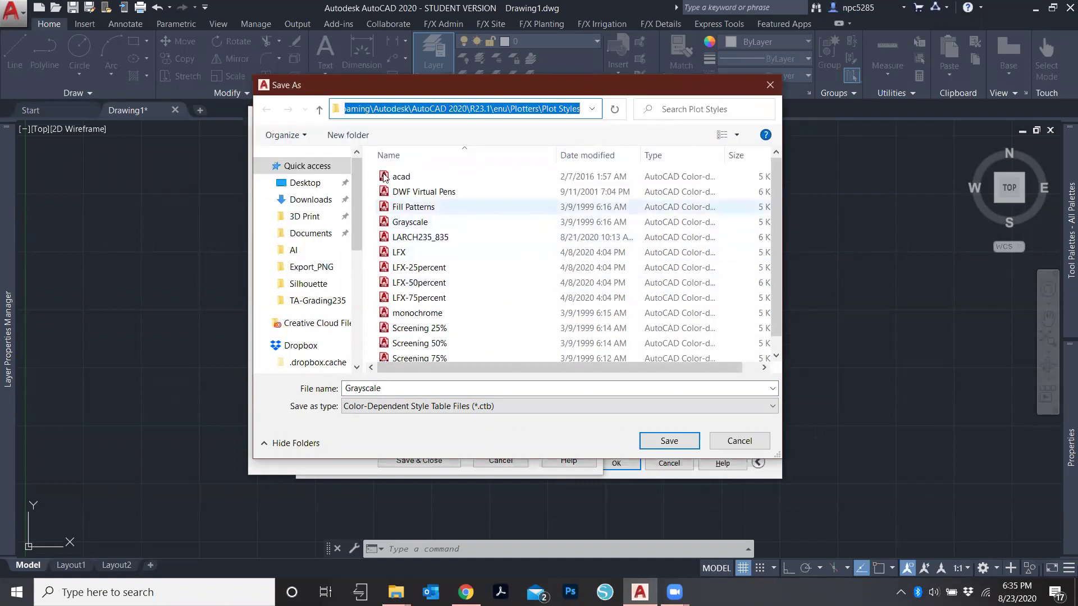
click(466, 108)
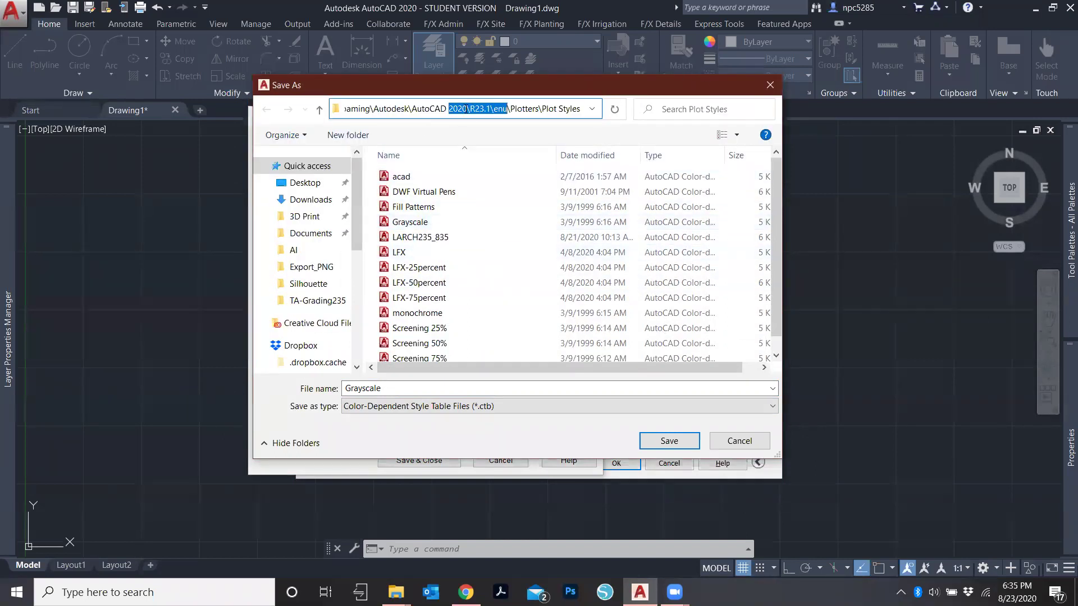
double_click(466, 109)
click(466, 108)
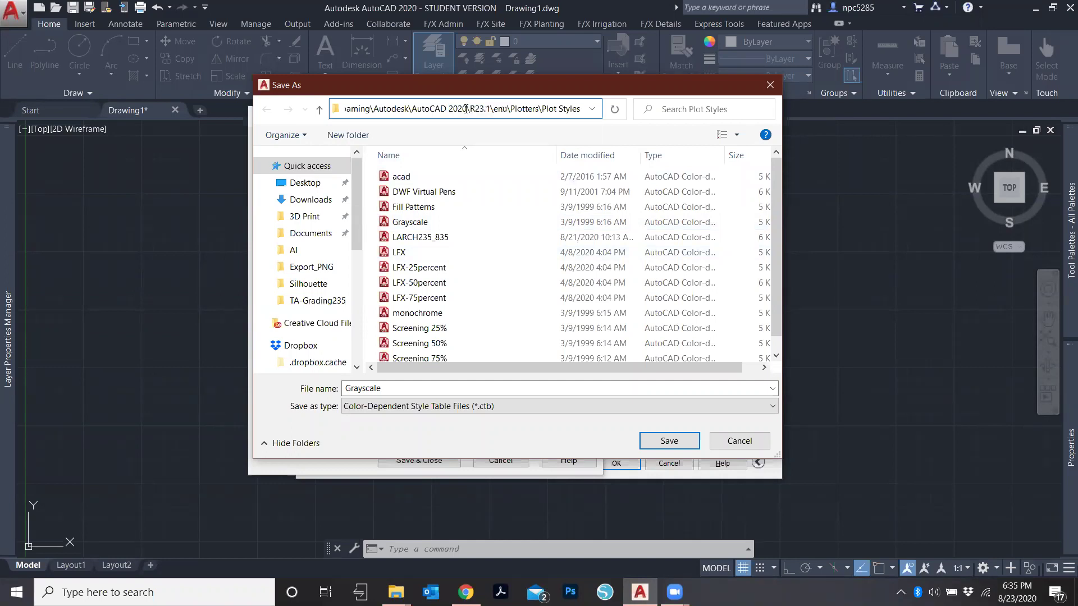
click(517, 205)
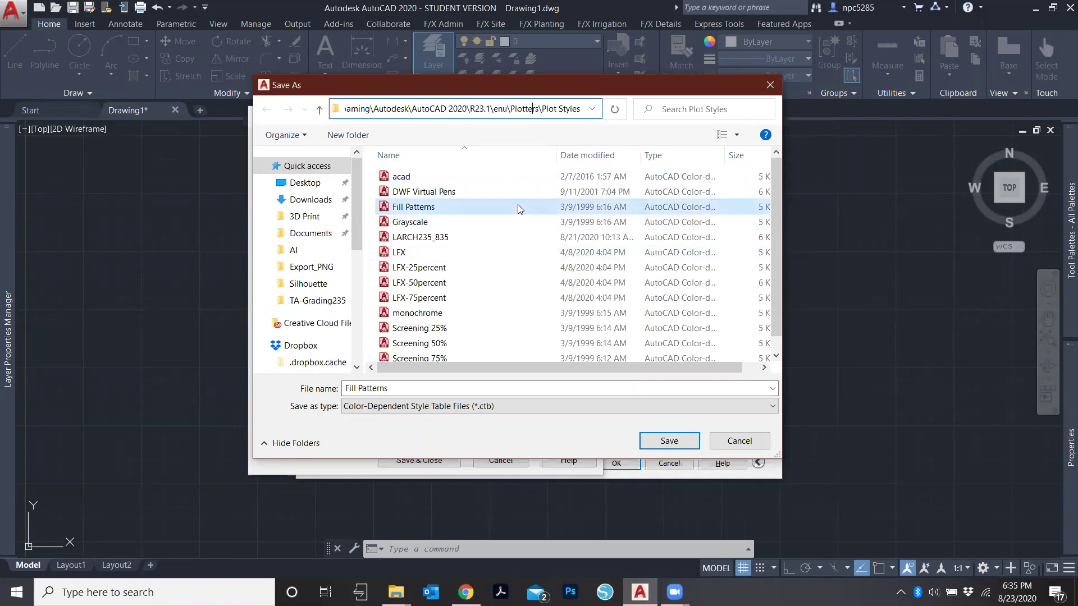
click(511, 109)
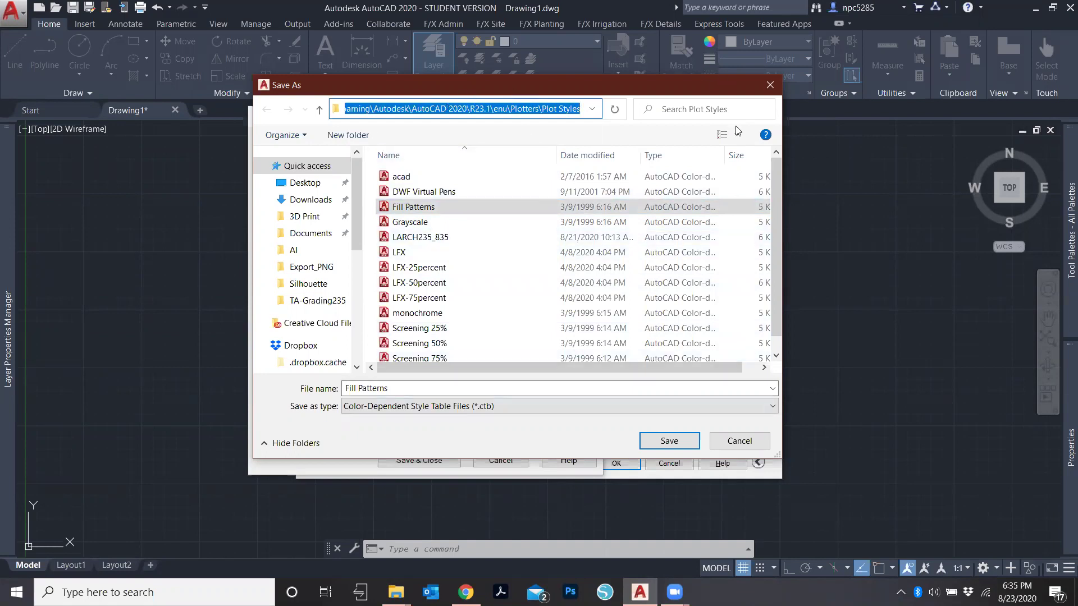
Step: Bring the TA-Grading235 File Explorer window to the front
mouse_move(395, 592)
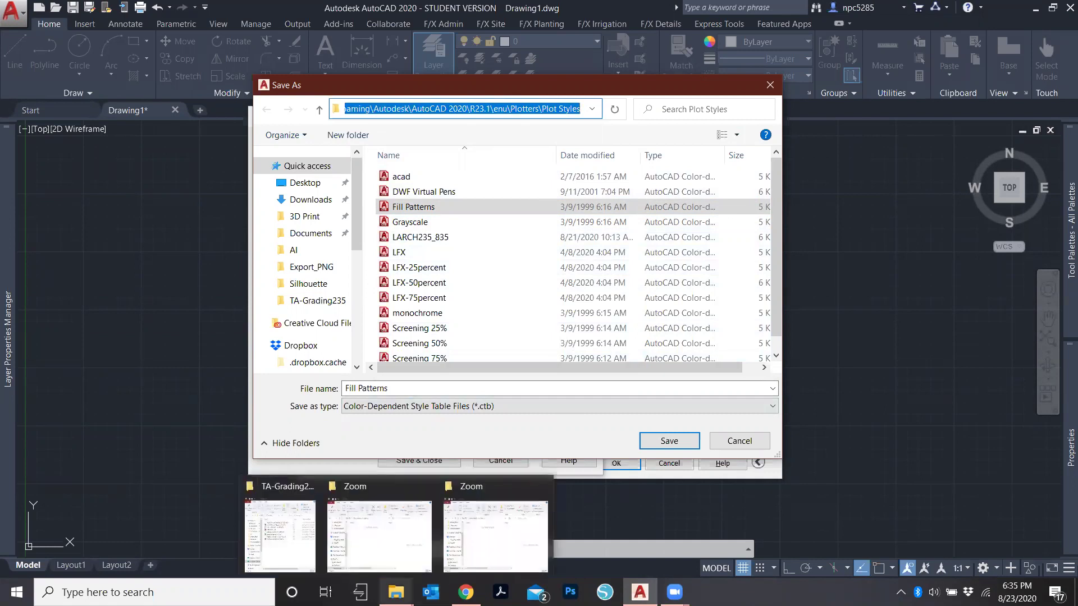
click(395, 592)
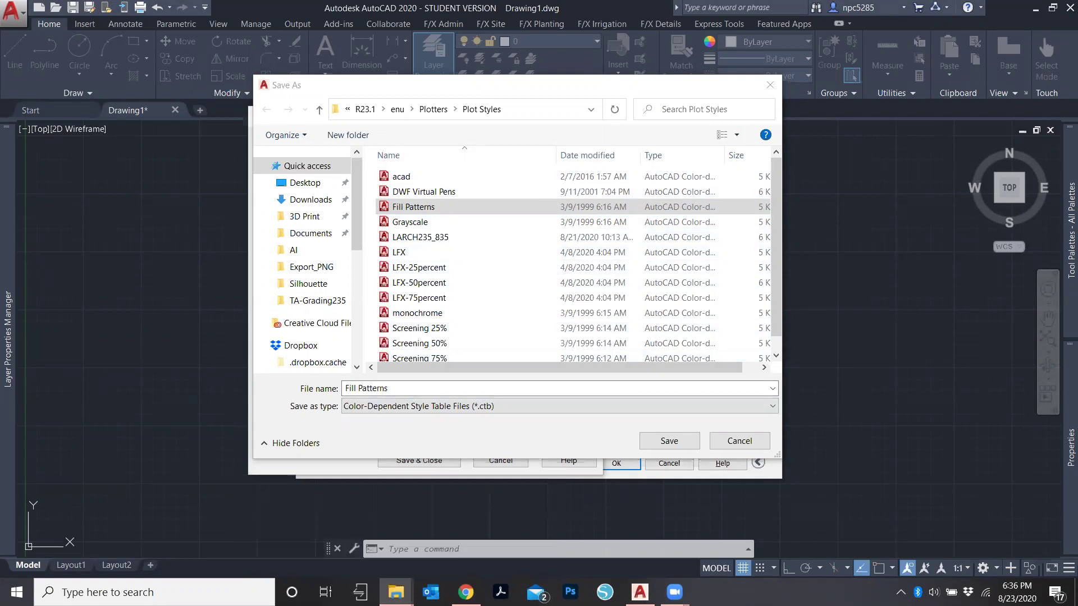
click(499, 108)
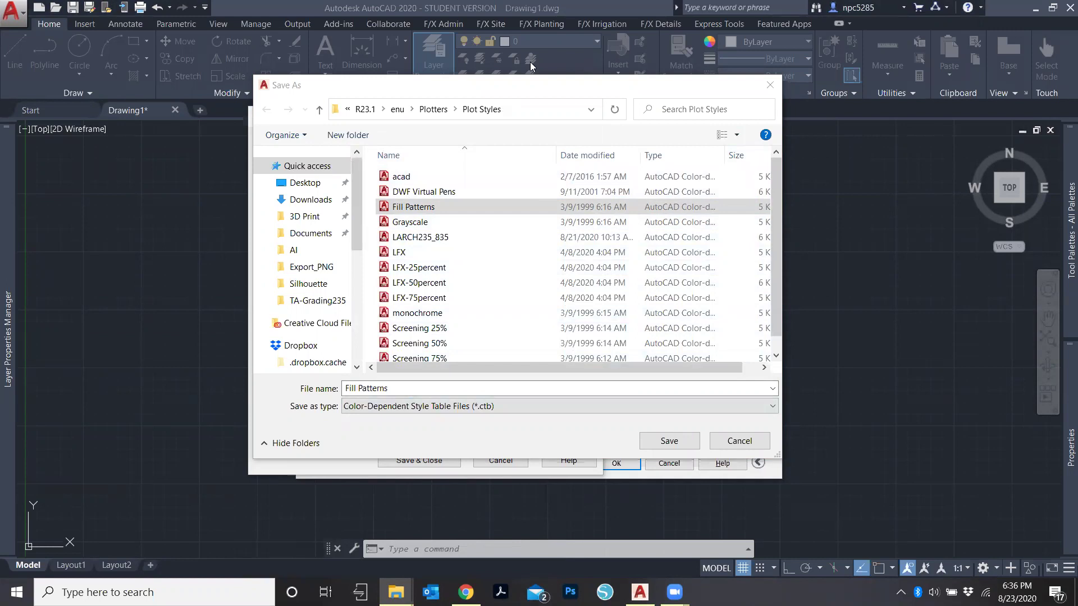
key(alt+Tab)
Step: Paste the Plot Styles folder path into Explorer's address bar, open it, and maximize the window
click(429, 164)
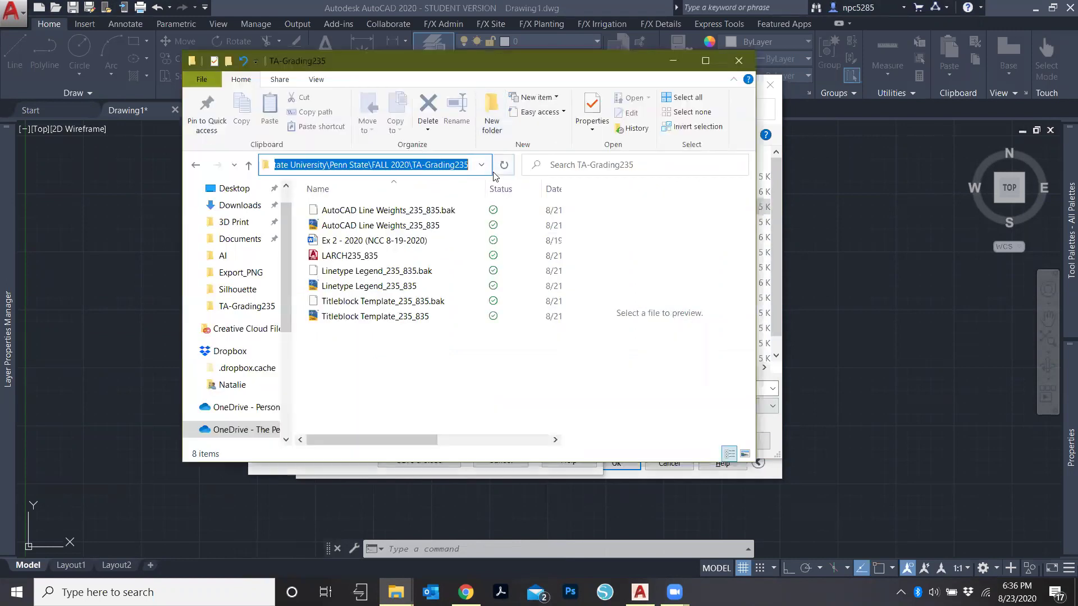
key(ctrl+v)
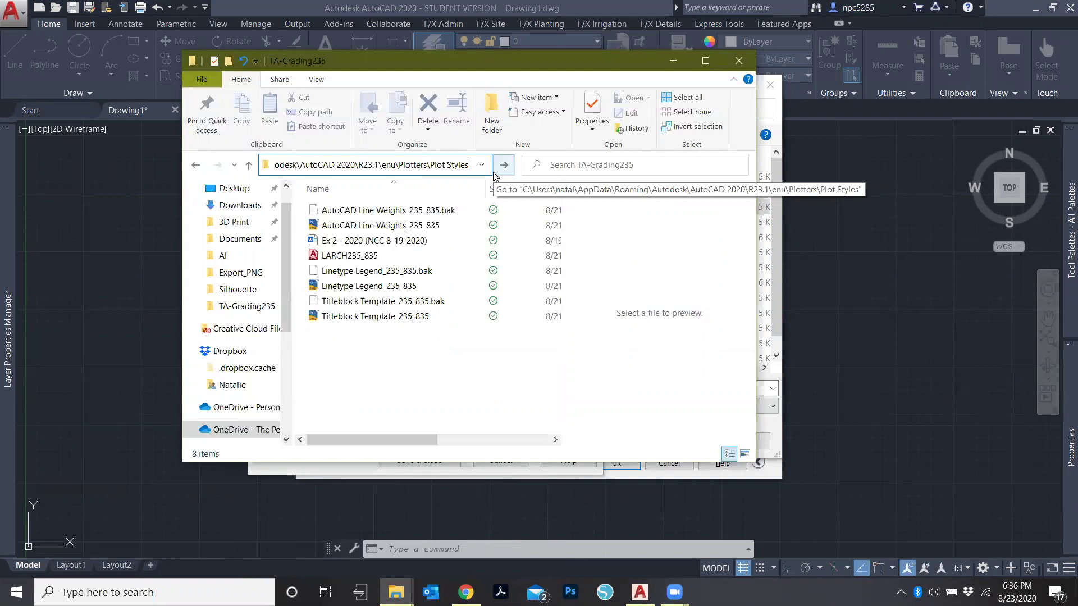
click(494, 173)
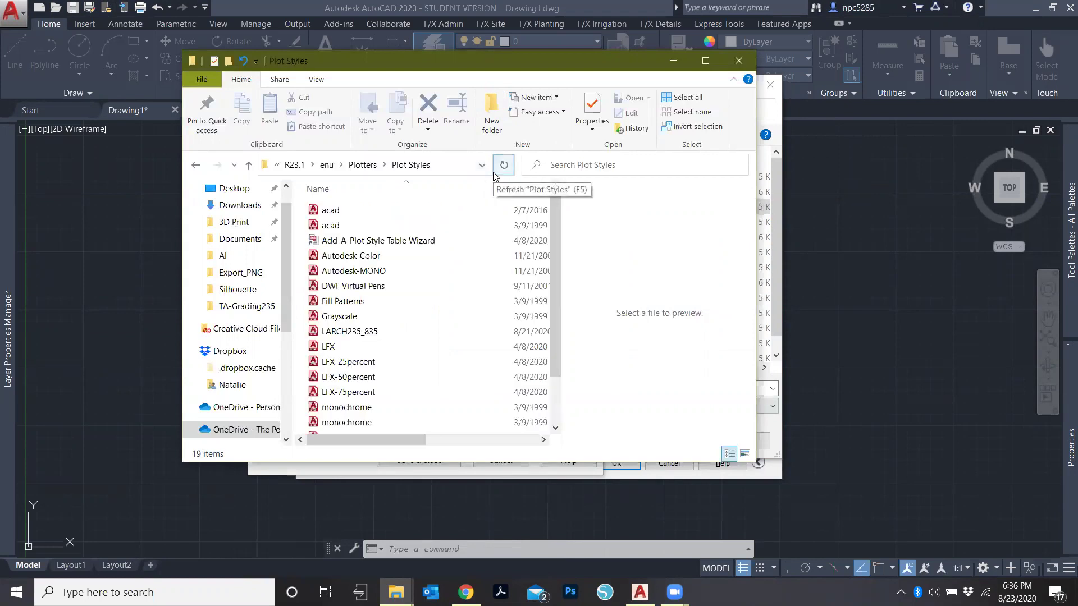
click(706, 61)
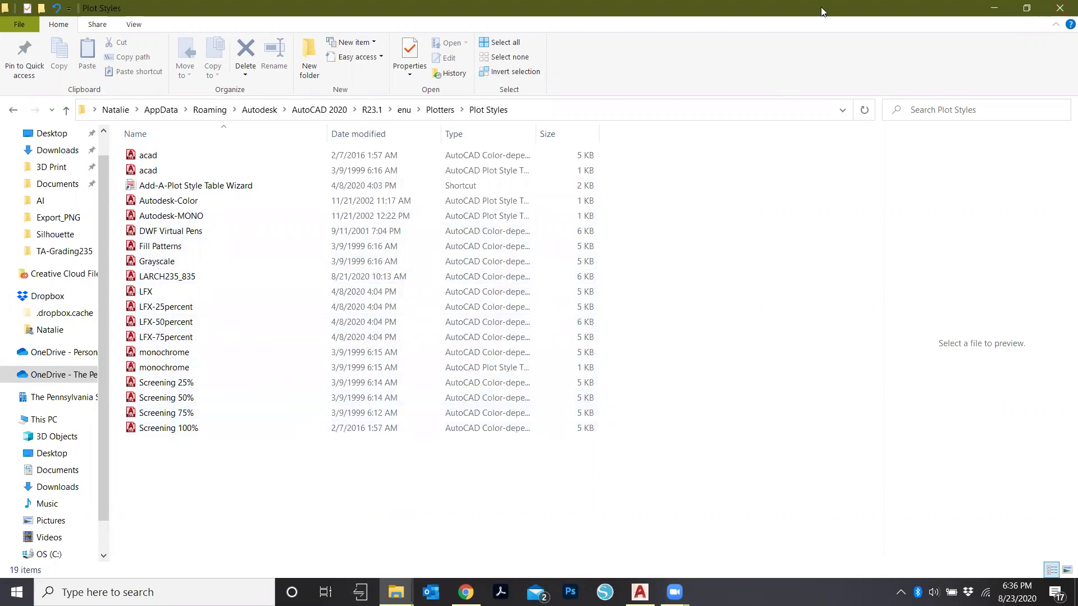
Step: Snap Plot Styles to the left half of the screen and TA-Grading235 to the right
key(super+Left)
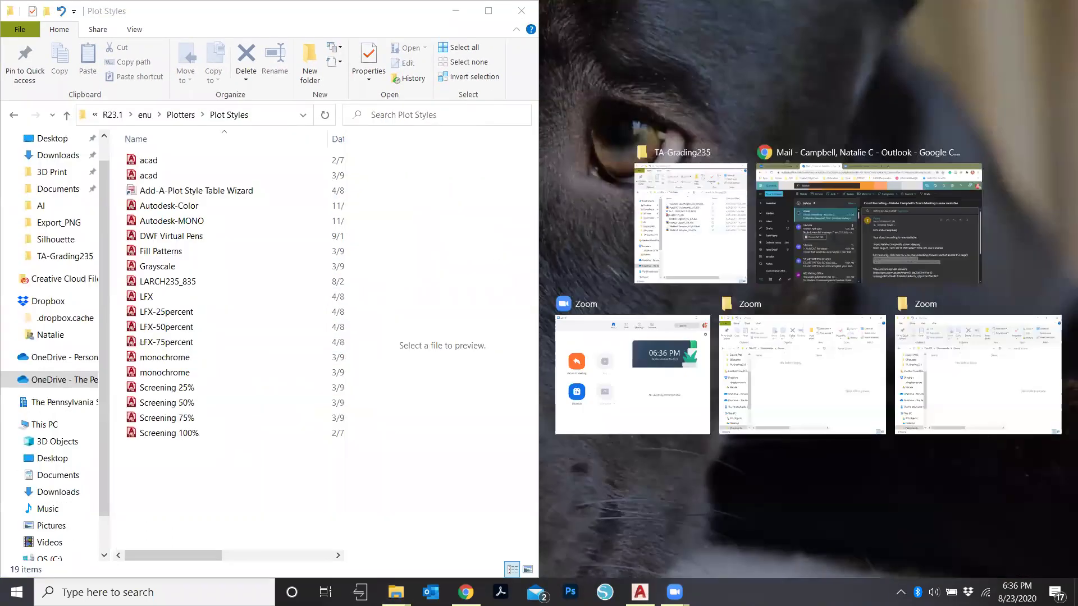
key(Escape)
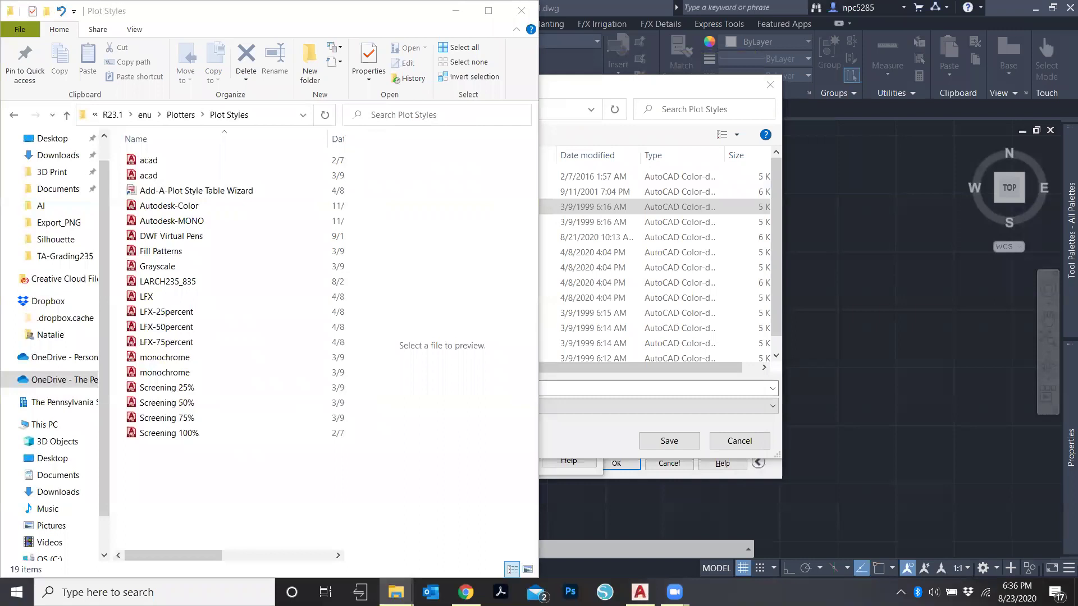
key(alt+Tab)
key(super+Left)
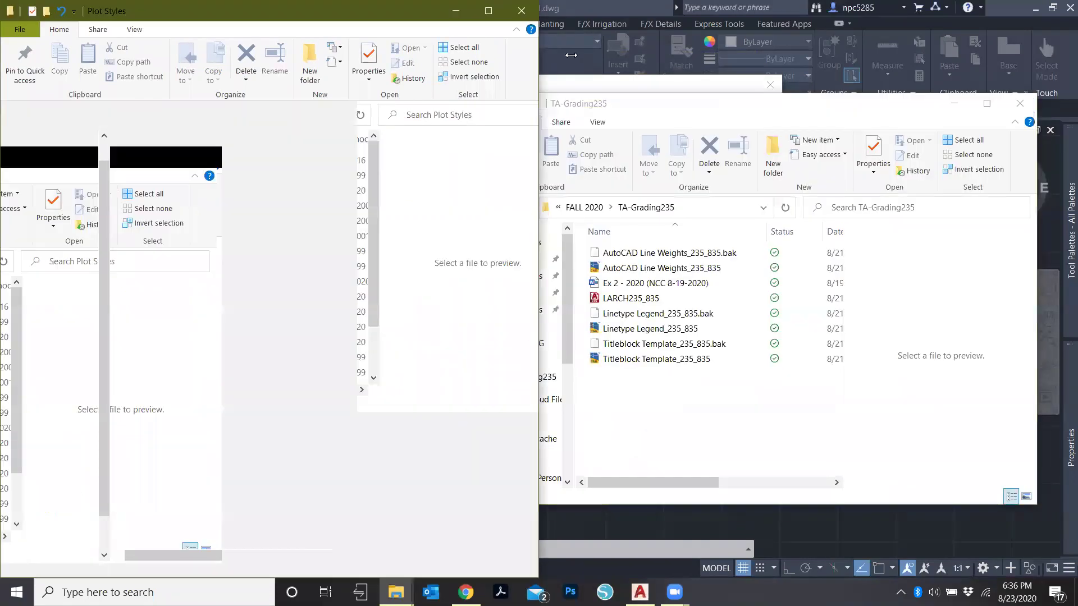
click(721, 247)
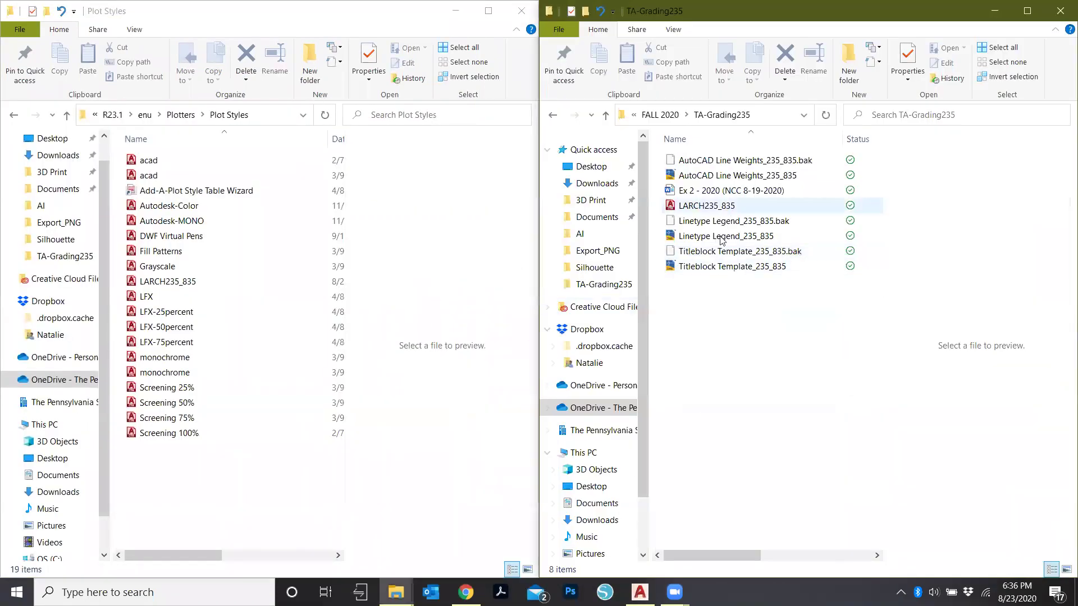
Step: Move LARCH235_835.ctb into Plot Styles, replacing the existing file, then close Plot Styles
click(747, 209)
drag(731, 208, 185, 483)
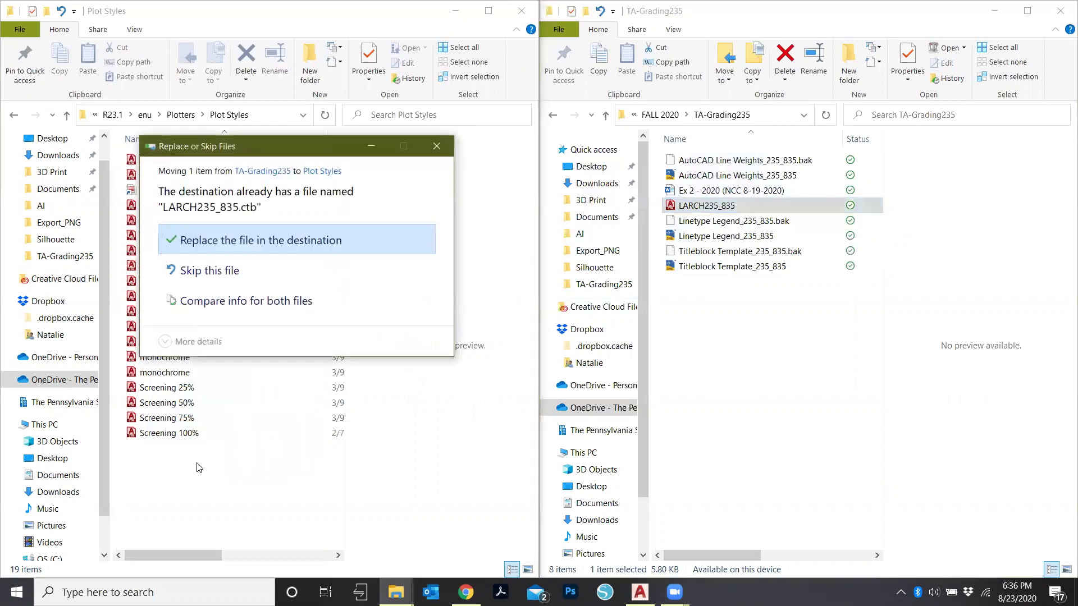
click(438, 148)
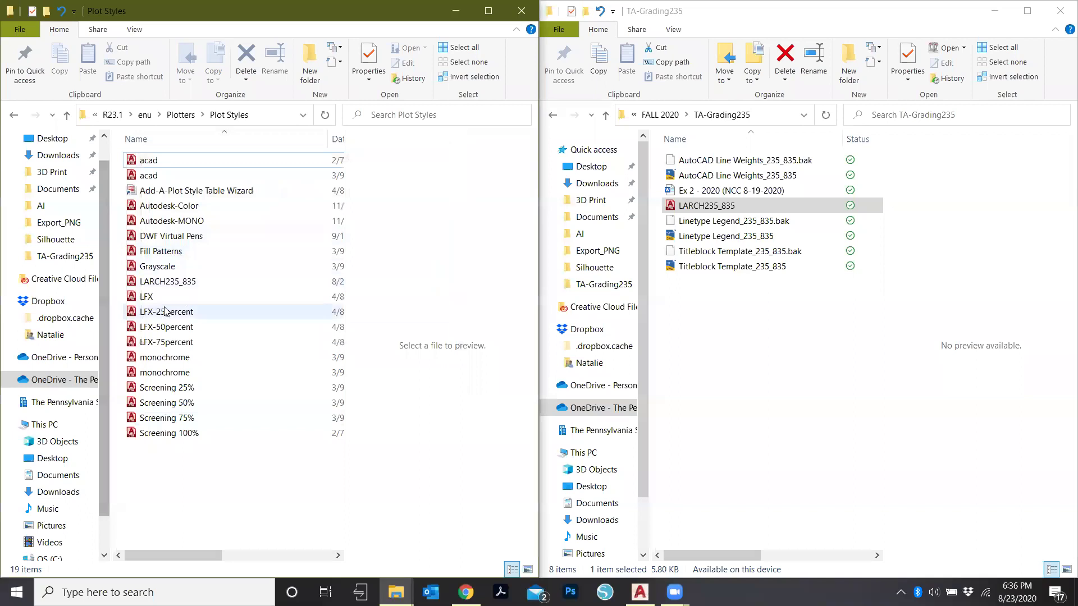
click(191, 281)
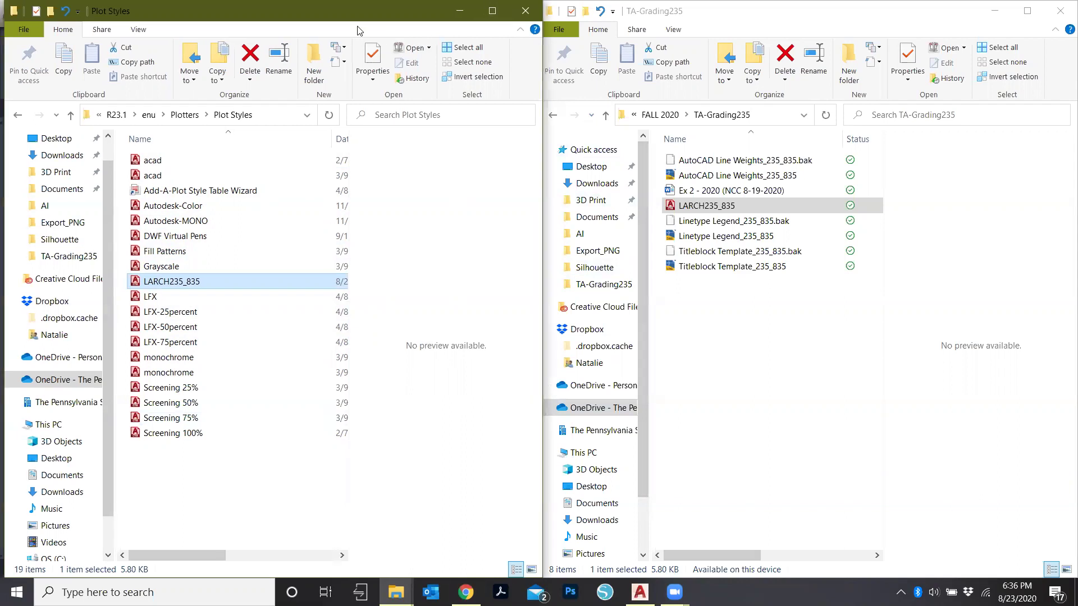
key(super+Down)
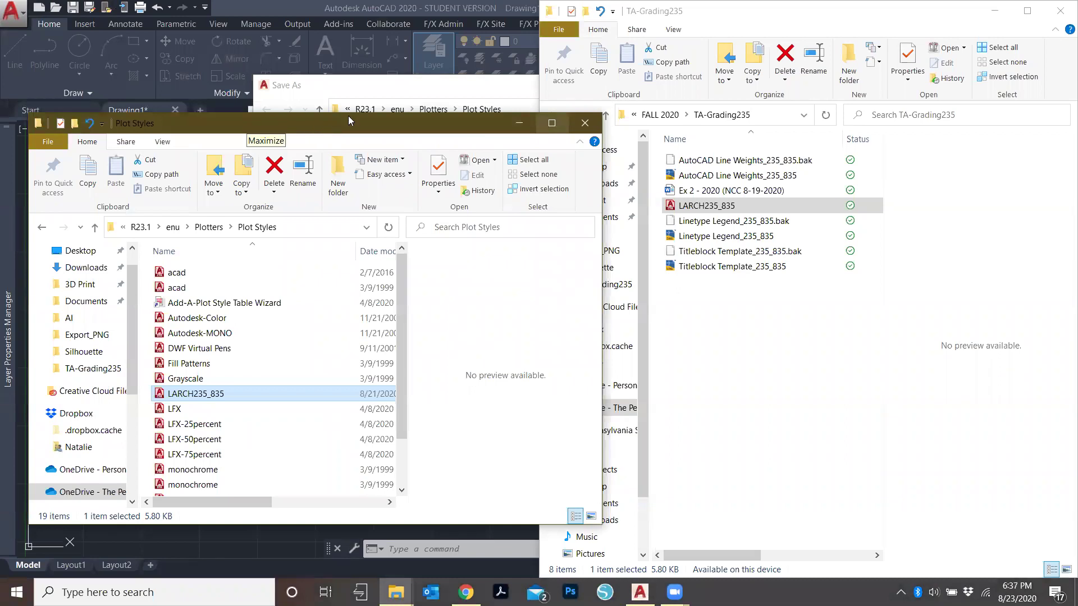
drag(413, 130, 499, 119)
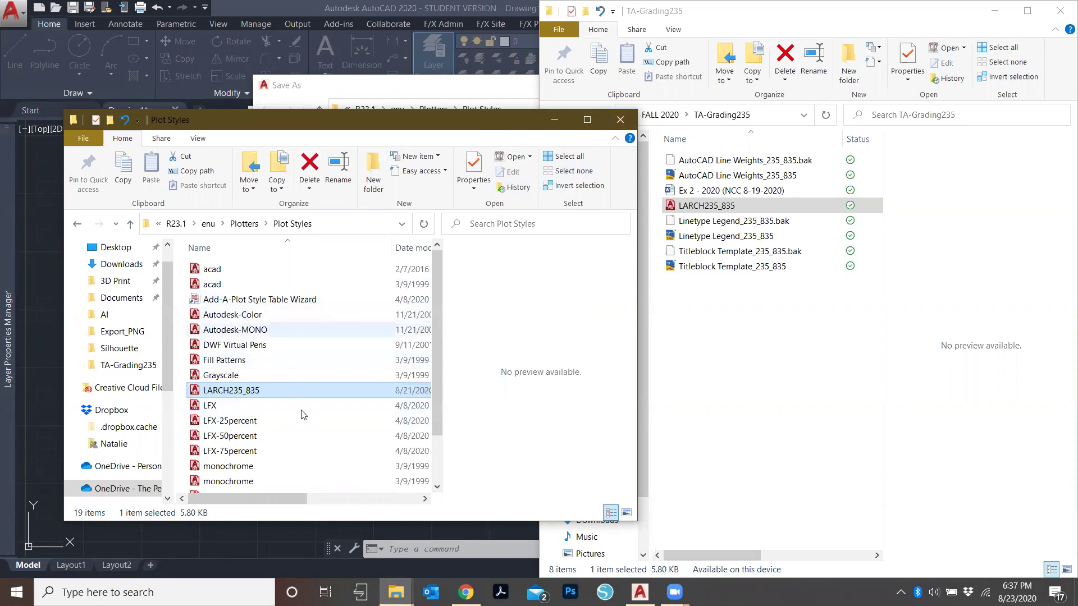
click(630, 120)
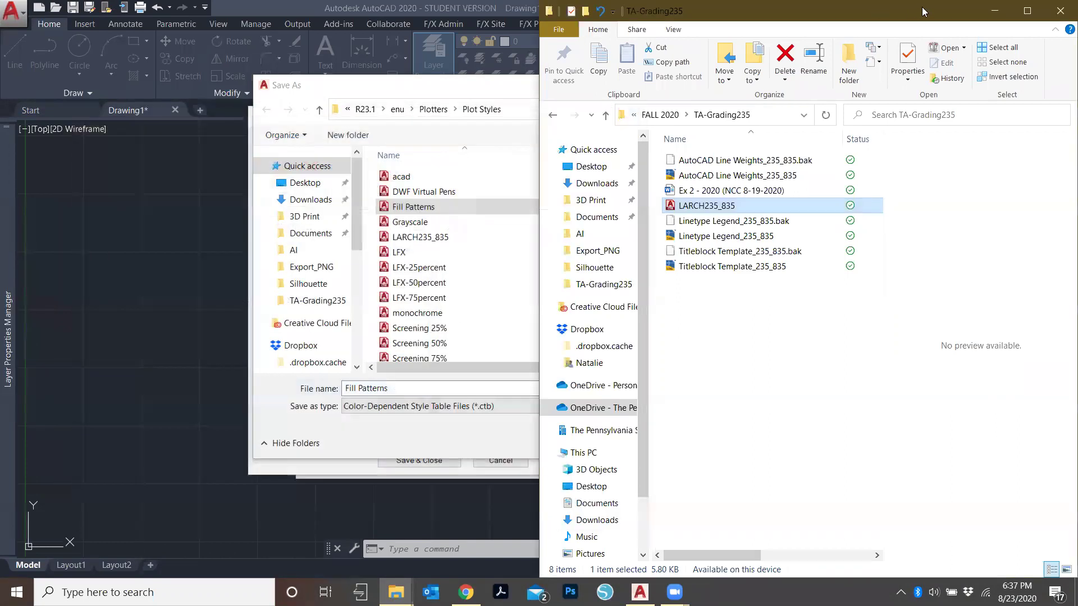
Step: Minimize TA-Grading235, cancel Save As, and close the plot style editor and Plot dialog
click(994, 11)
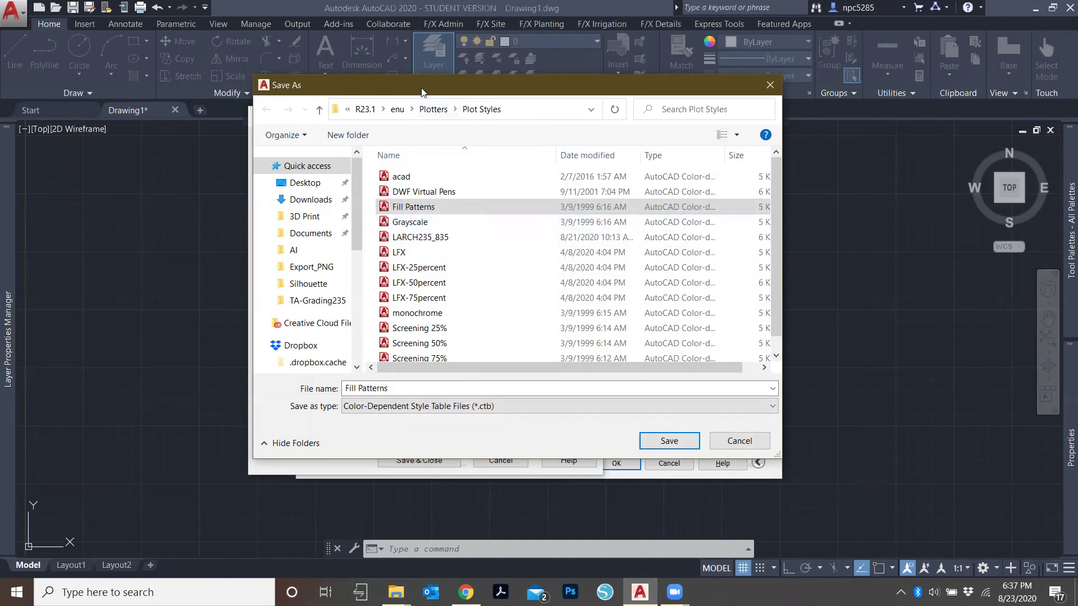
drag(365, 85, 325, 79)
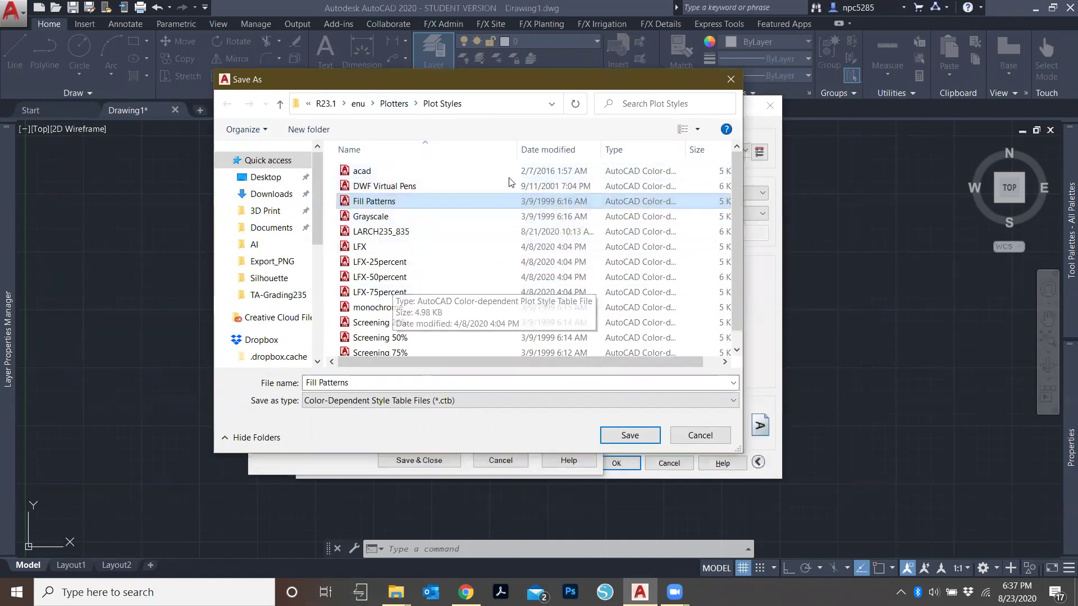
click(730, 83)
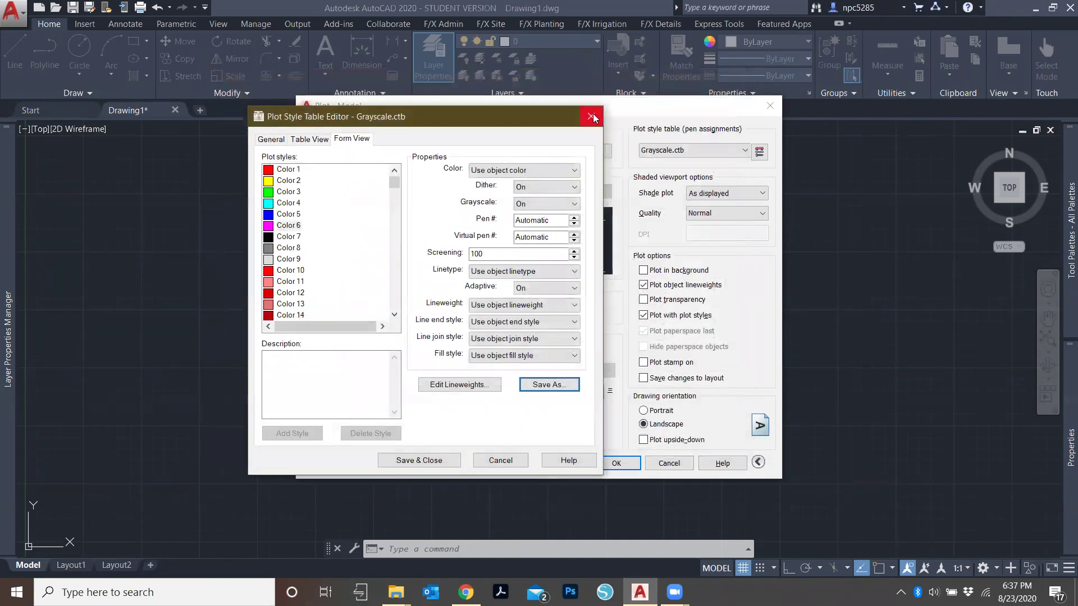
click(601, 116)
click(770, 105)
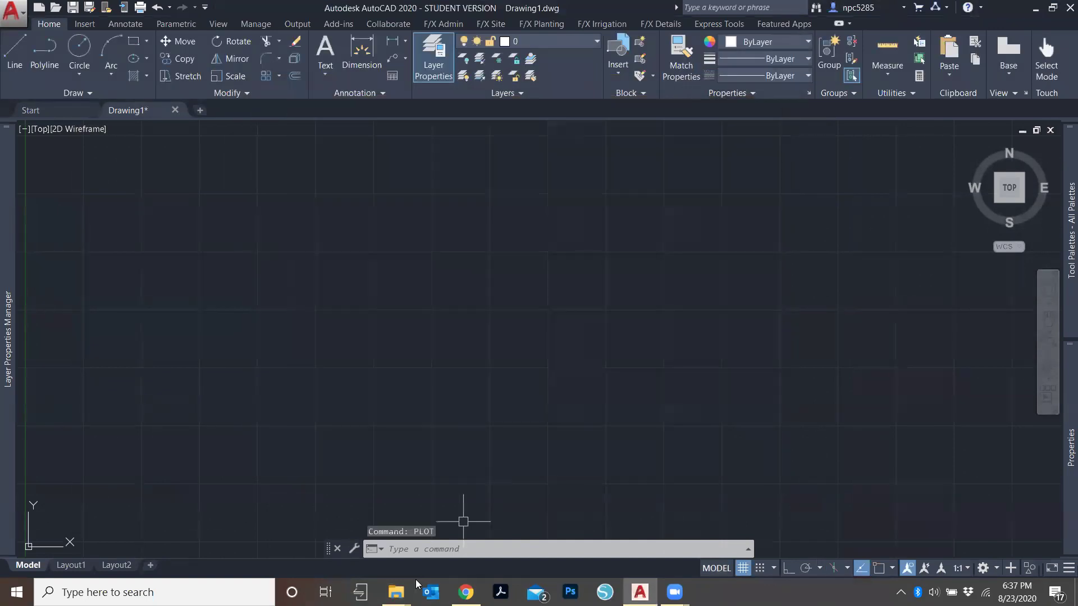
Step: Rerun PLOT, assign LARCH235_835.ctb to all layouts, and close the dialog
text(plot)
key(Return)
click(689, 150)
key(Up)
key(Up)
key(Up)
key(Up)
key(Down)
key(Return)
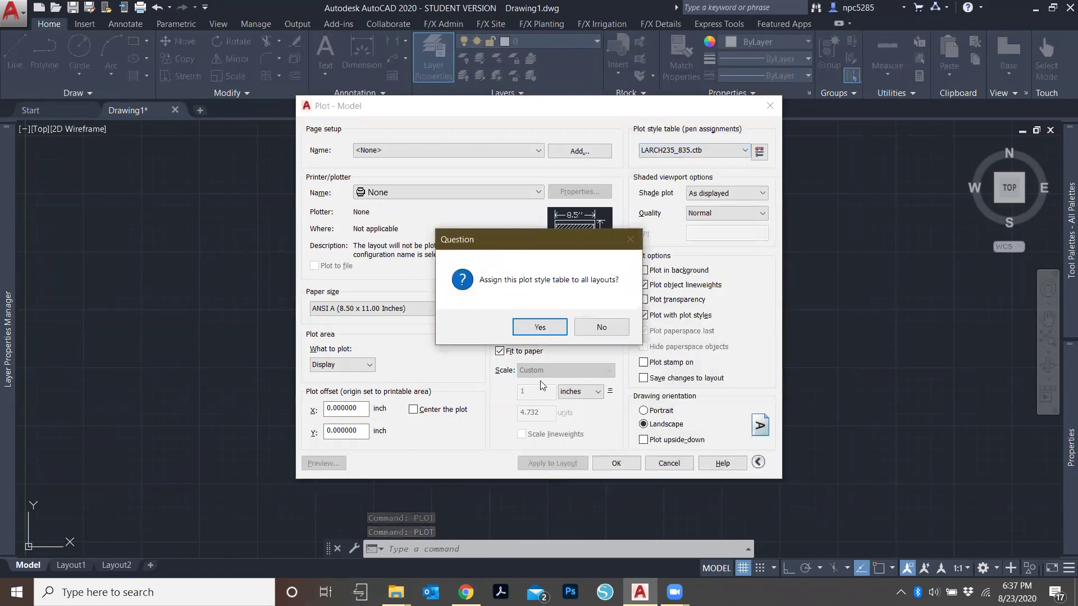
click(541, 329)
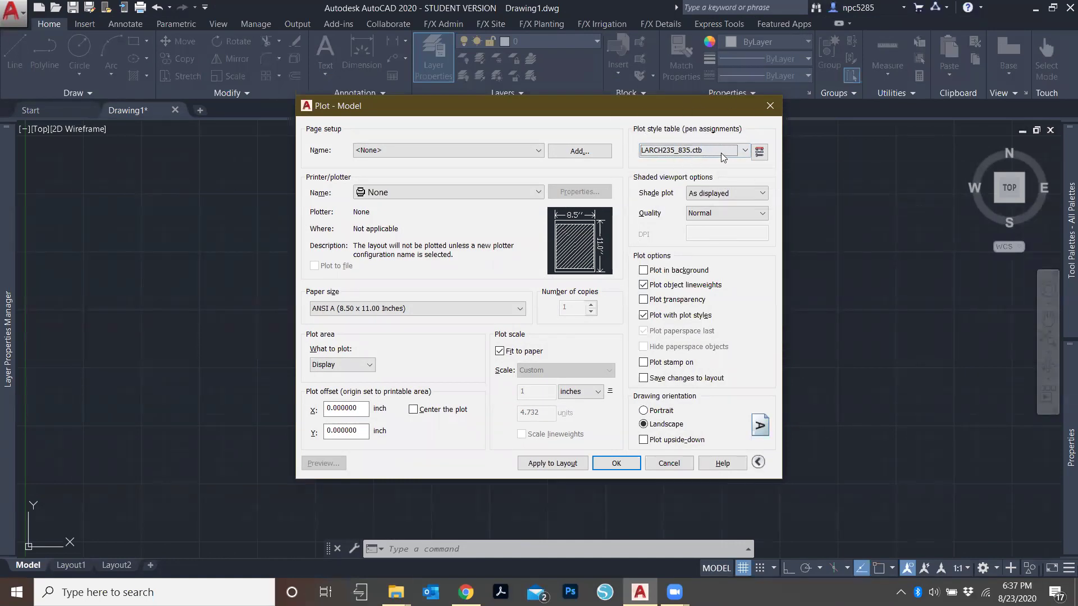
click(770, 105)
Step: Switch between layout tabs and briefly open and close the page setup manager from model space
click(70, 567)
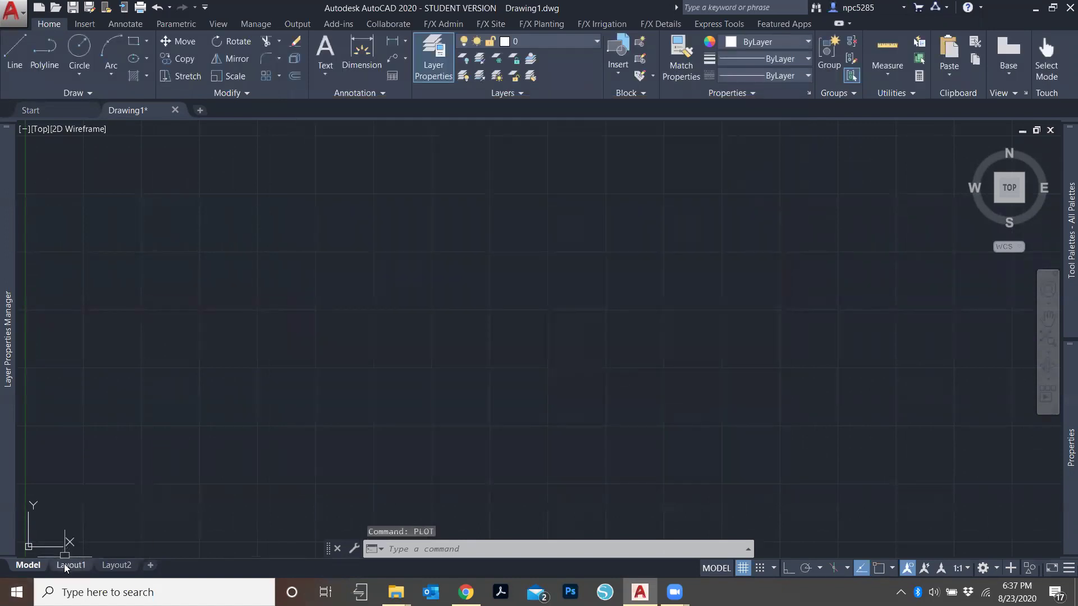
click(26, 566)
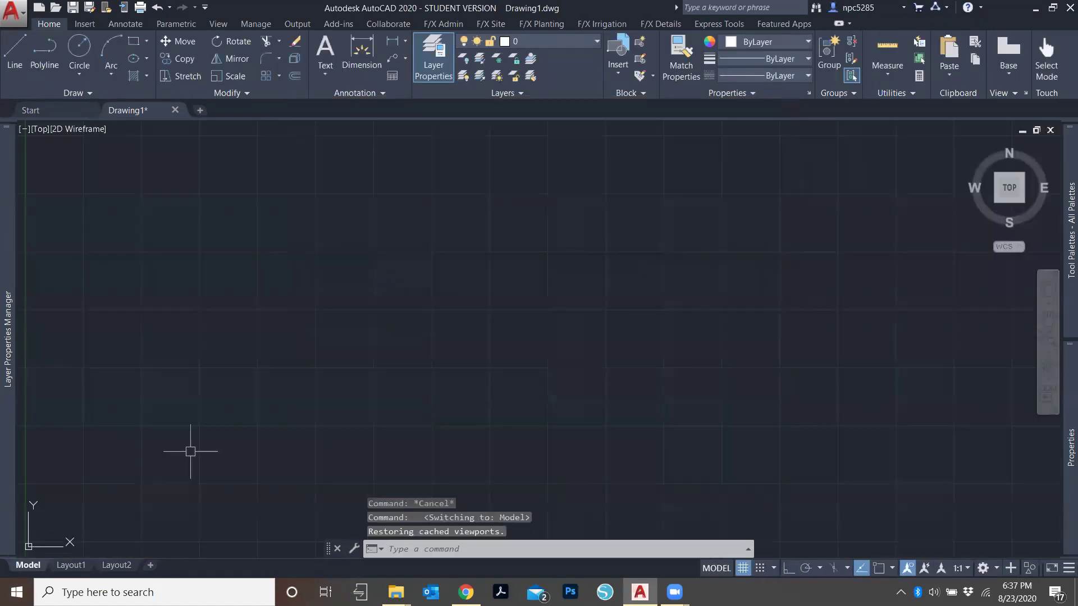
text(pag)
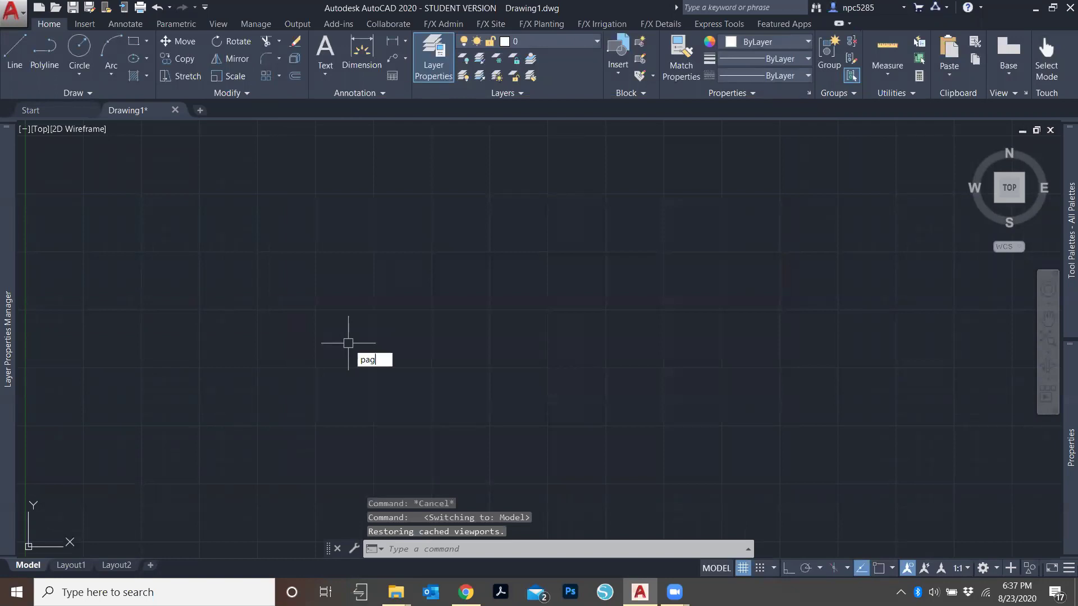
key(Return)
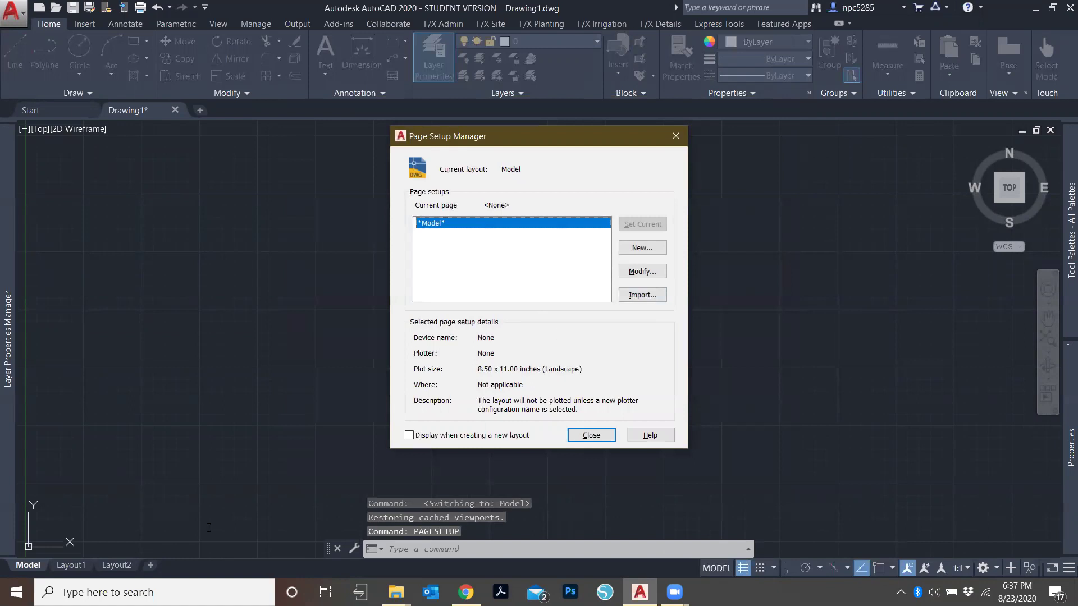
key(Return)
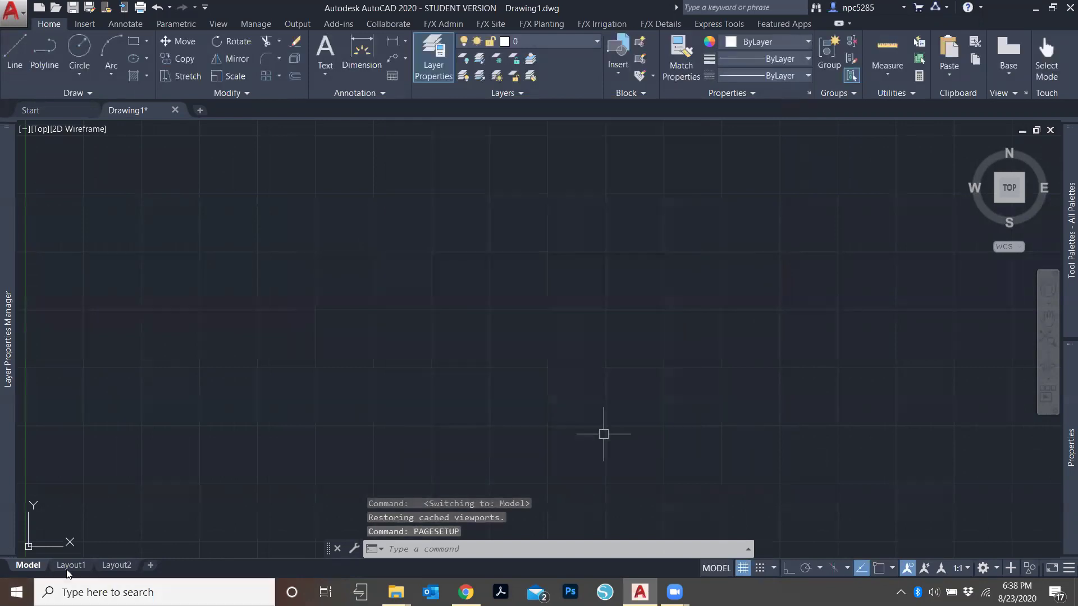
Step: On Layout1, open the Page Setup Manager from the tab's right-click menu
click(67, 568)
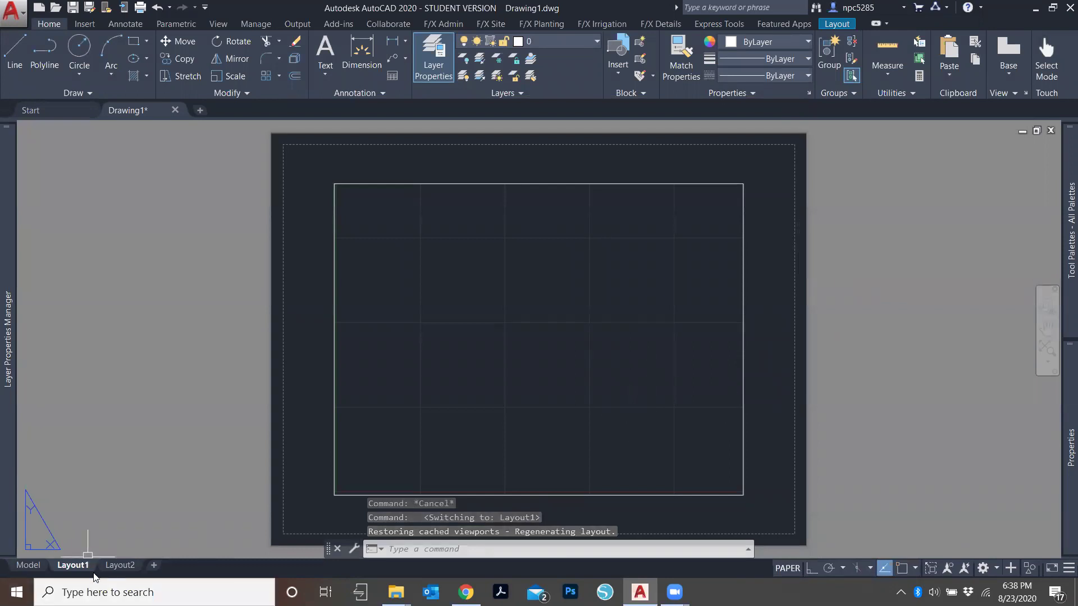
text(pag)
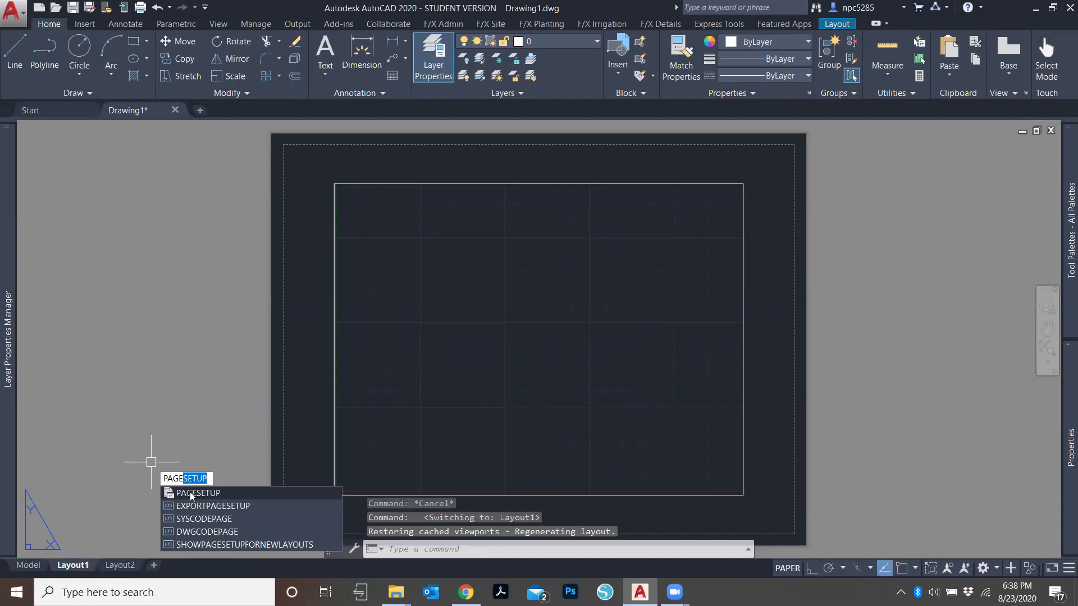
key(Escape)
right_click(76, 569)
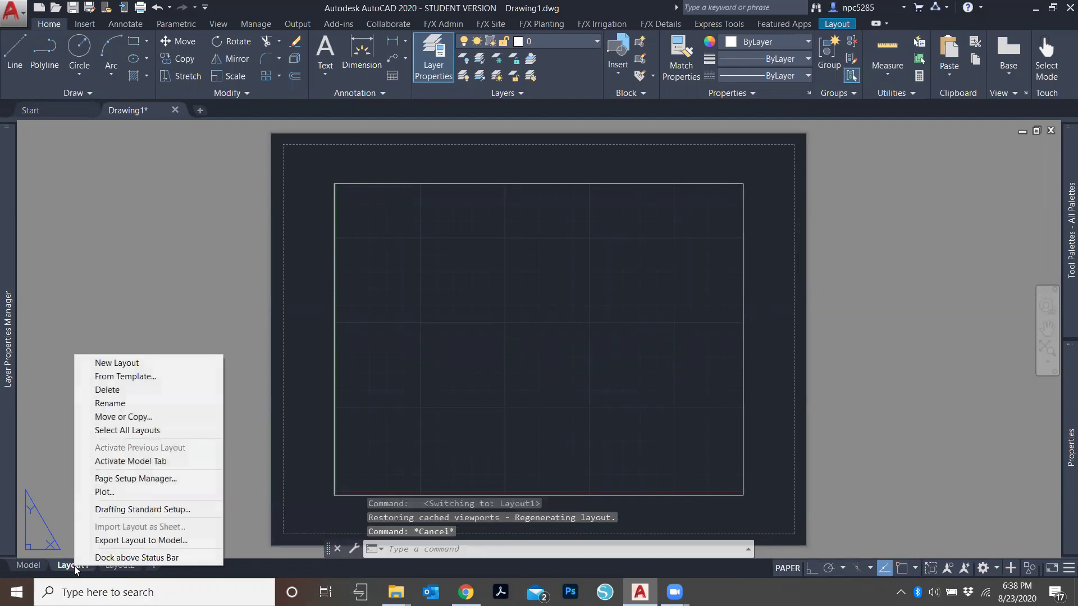
click(146, 479)
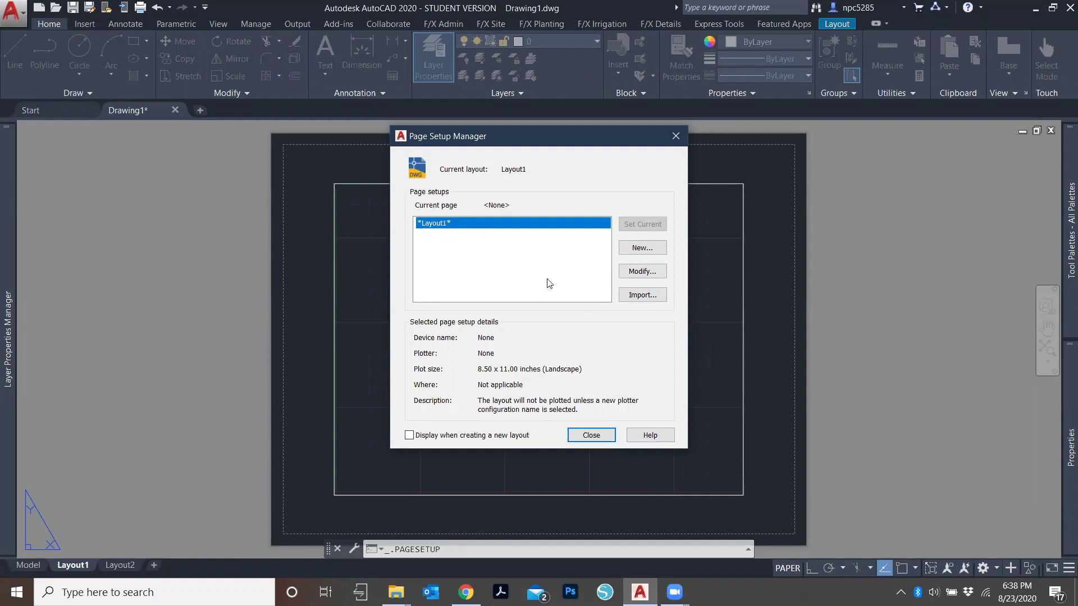
Step: Modify Layout1's page setup: LARCH235_835.ctb, ARCH D 36 x 24 landscape, DWG To PDF.pc3
click(642, 271)
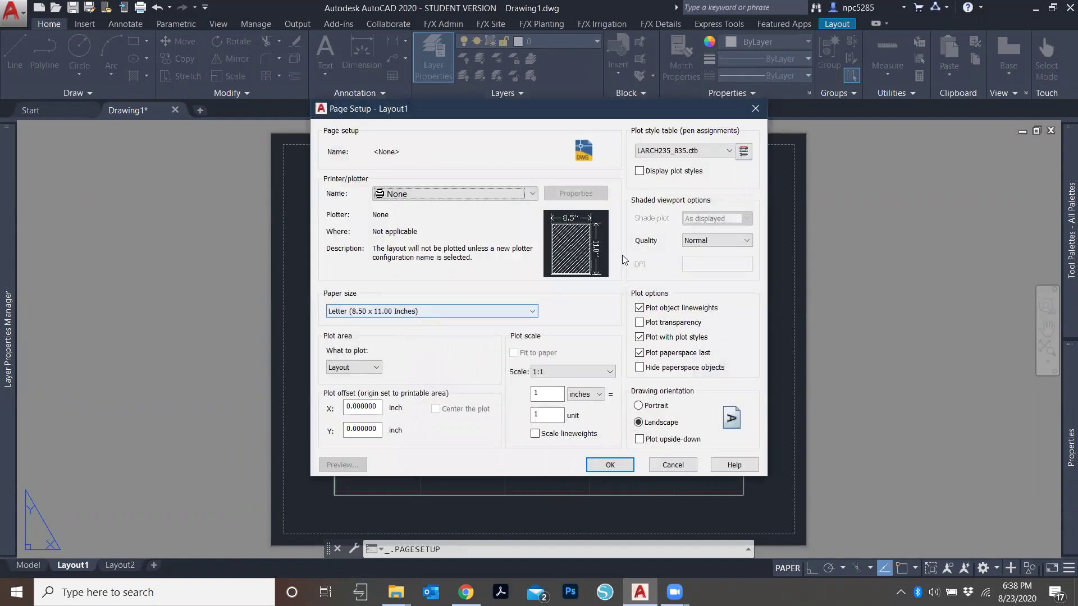
click(694, 152)
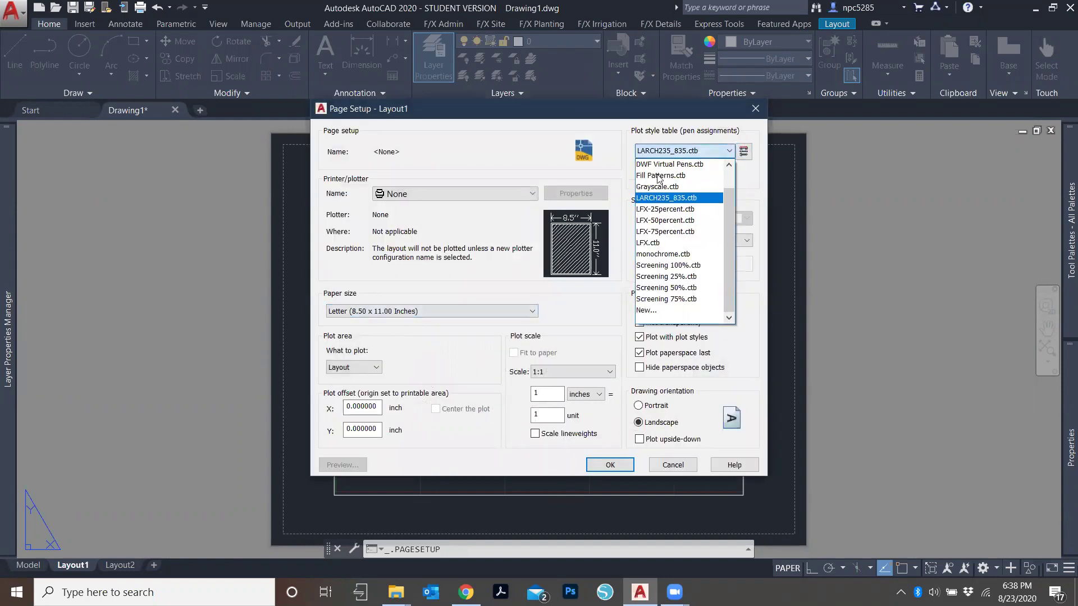
click(673, 200)
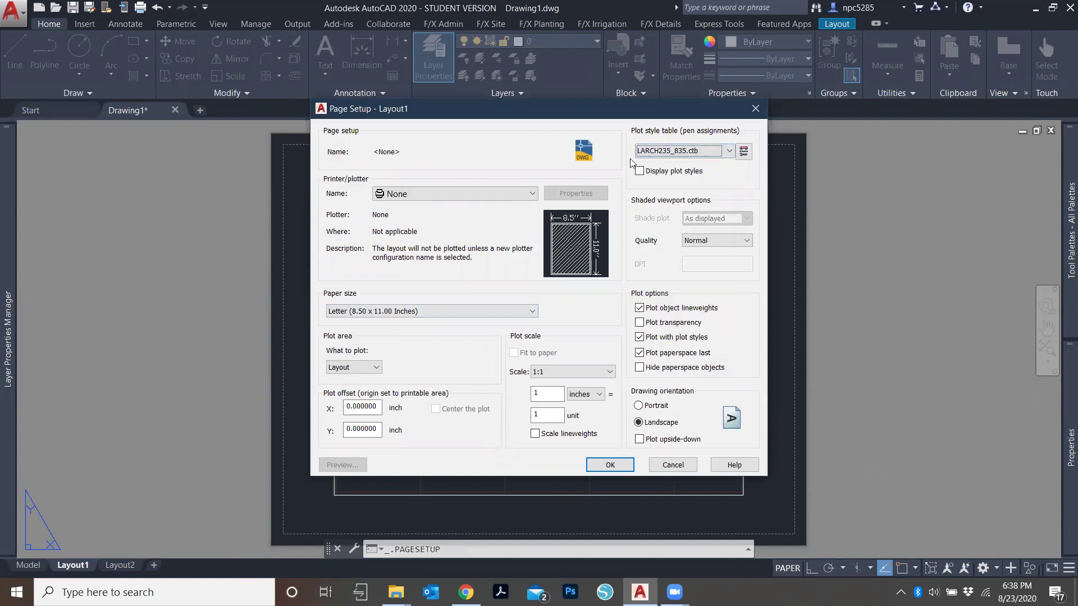
click(425, 311)
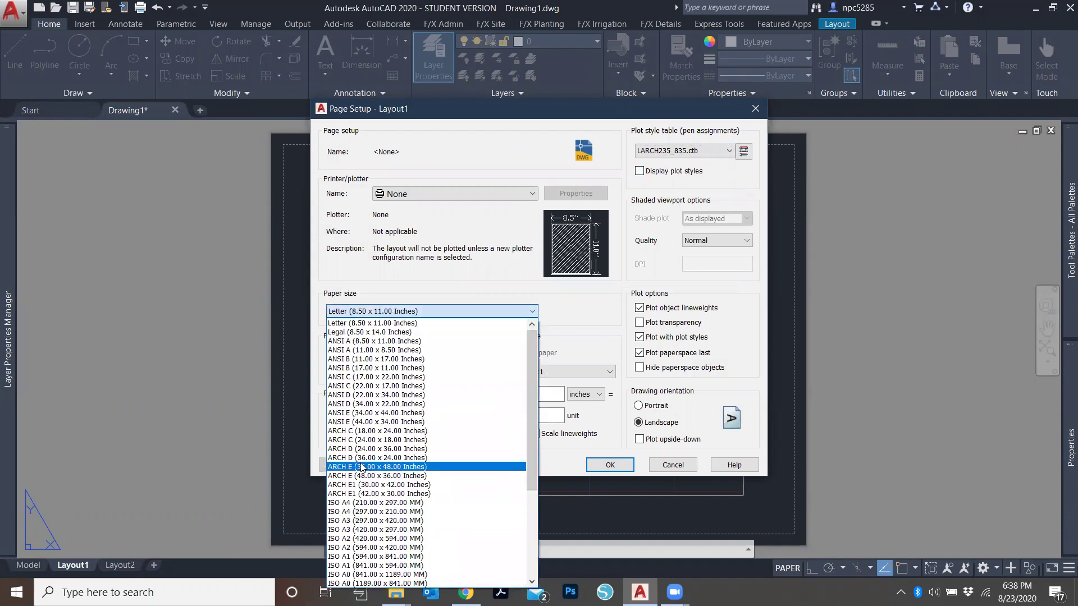
click(362, 448)
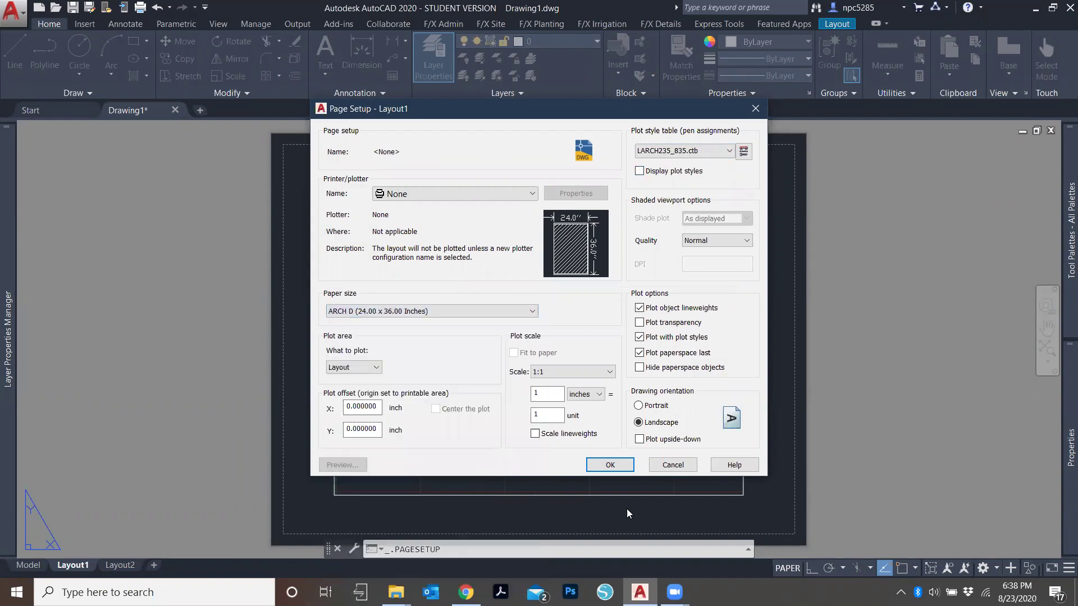
click(399, 316)
click(389, 334)
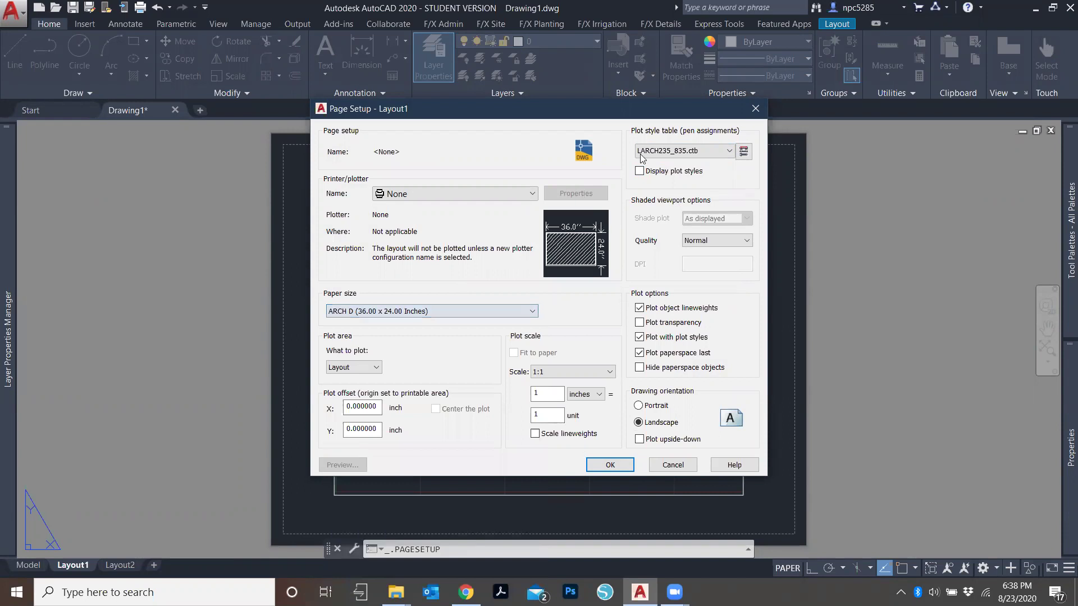
click(393, 193)
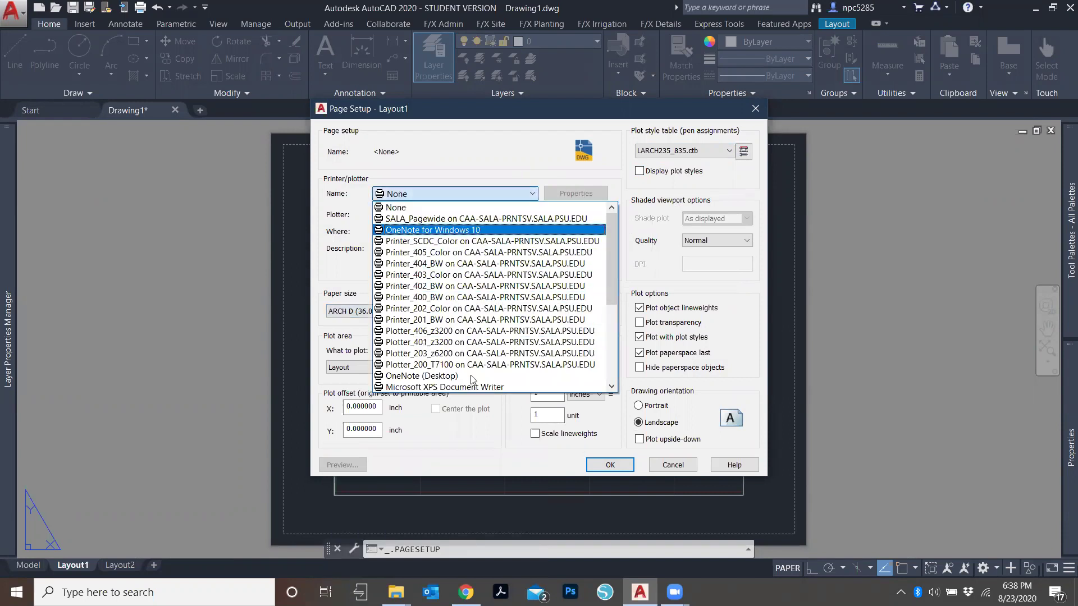
scroll(471, 376, down, 5)
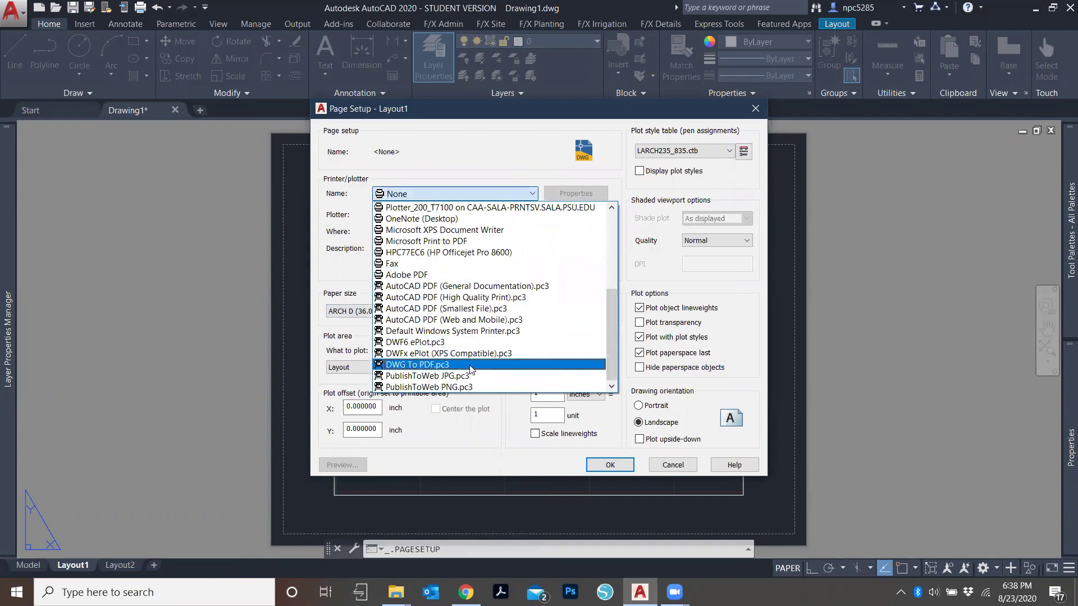
click(451, 365)
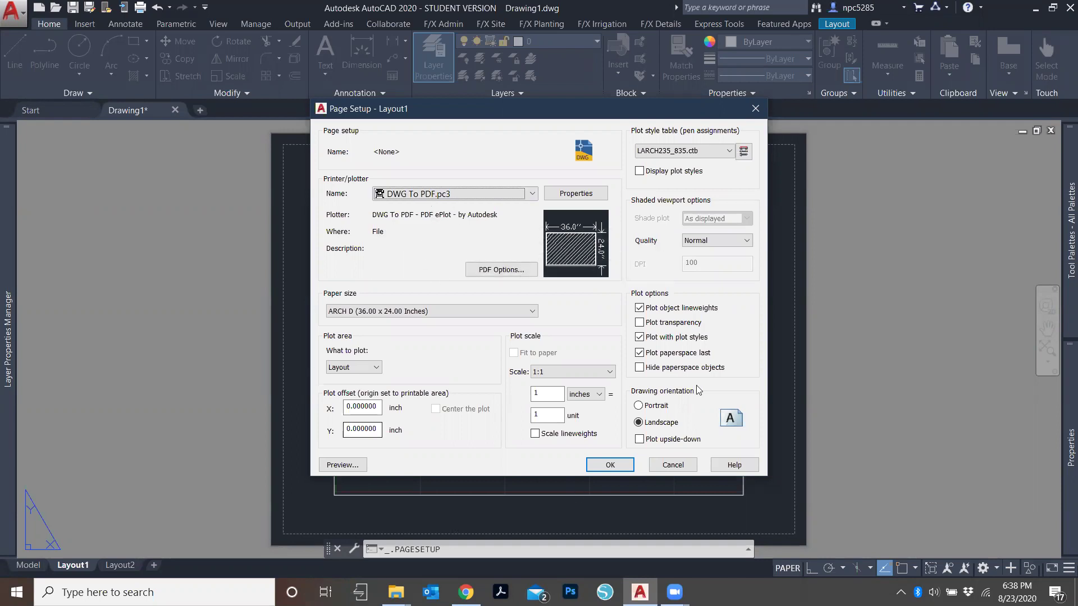
click(621, 462)
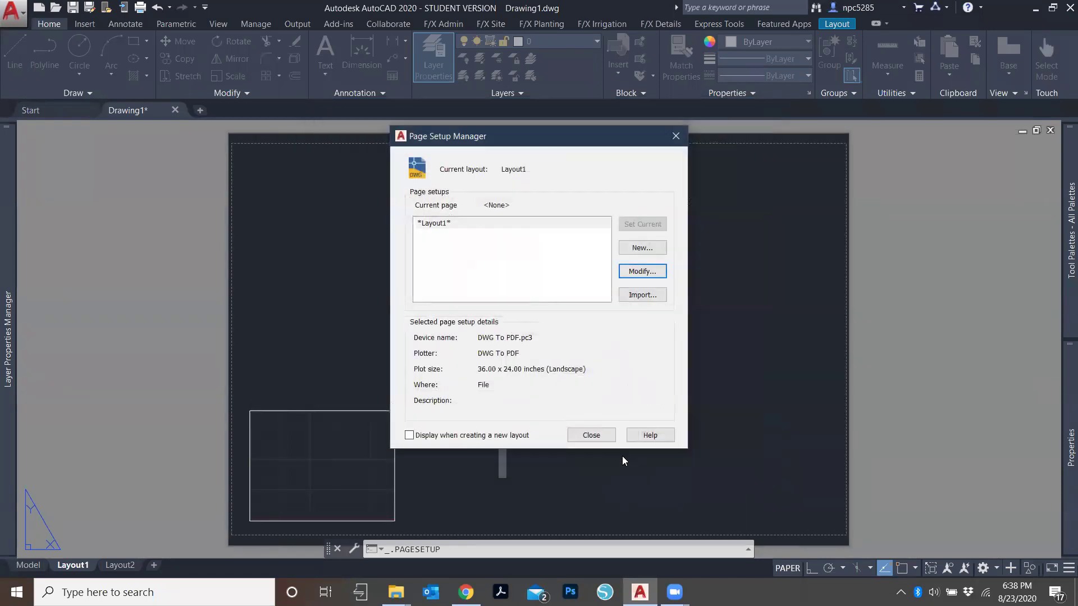
Step: Close the Page Setup Manager and confirm in PLOT that LARCH235_835.ctb is kept
click(591, 437)
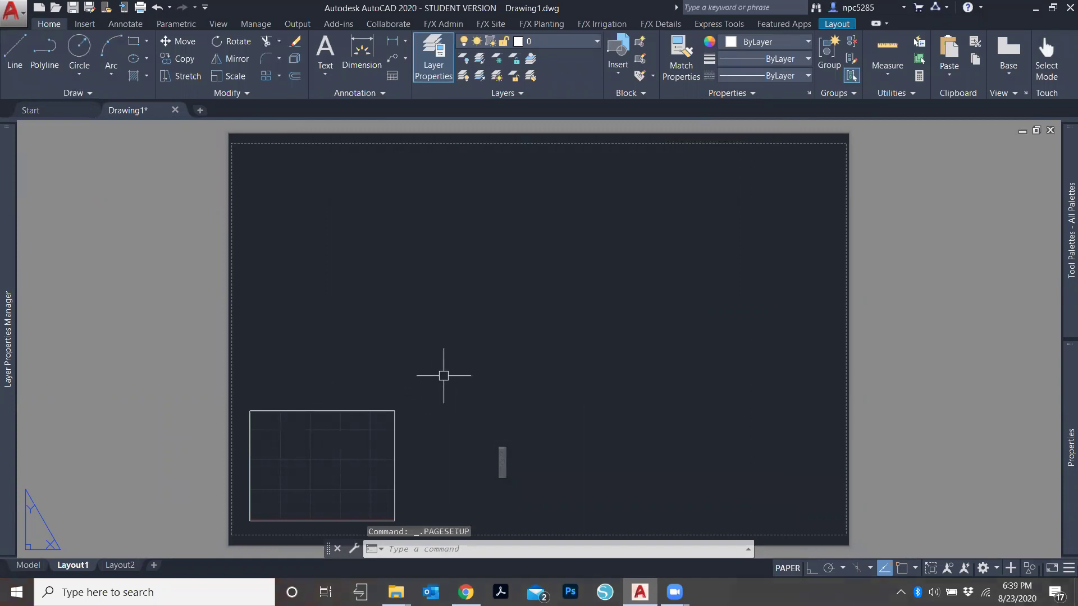
text(plot)
key(Return)
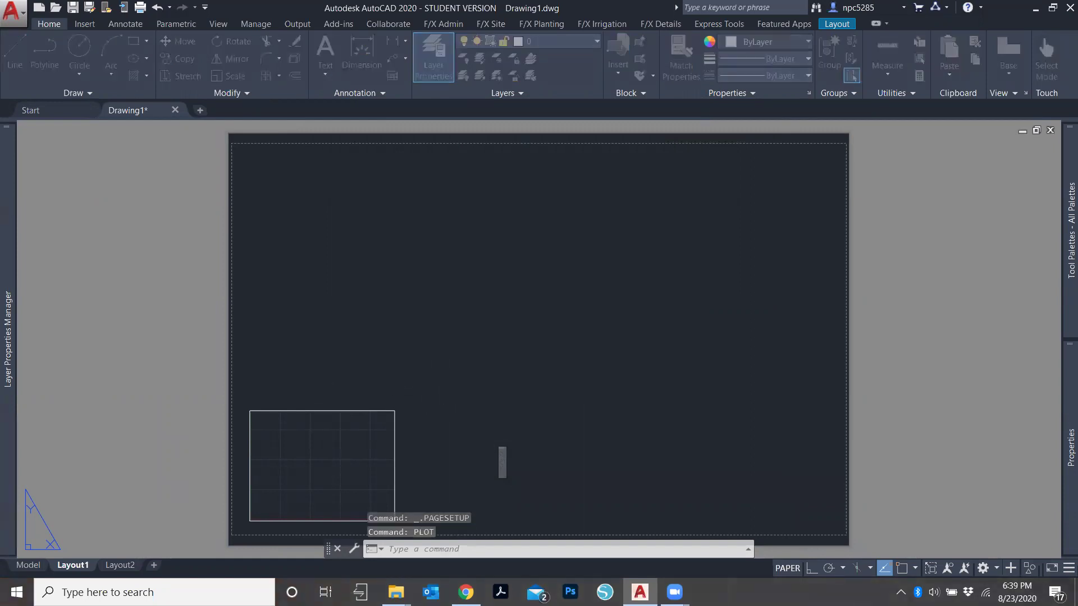
click(713, 149)
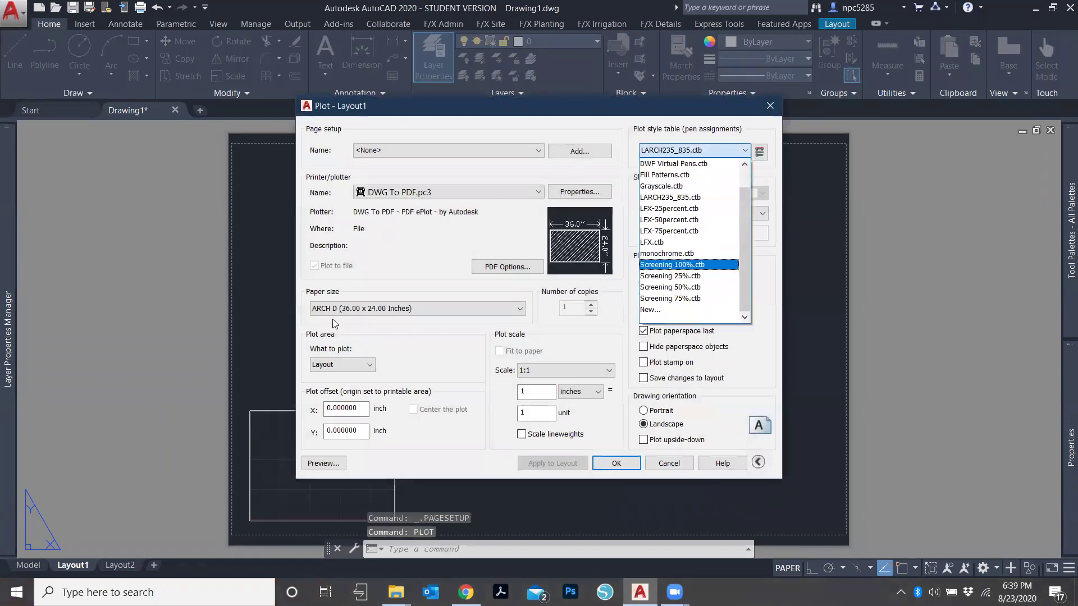
click(372, 312)
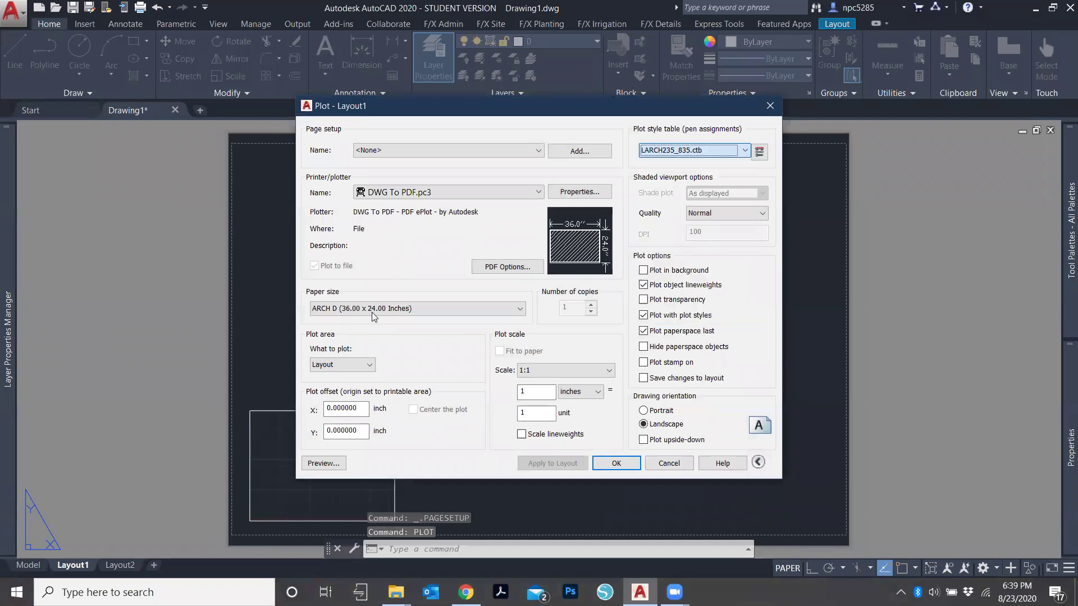
click(682, 467)
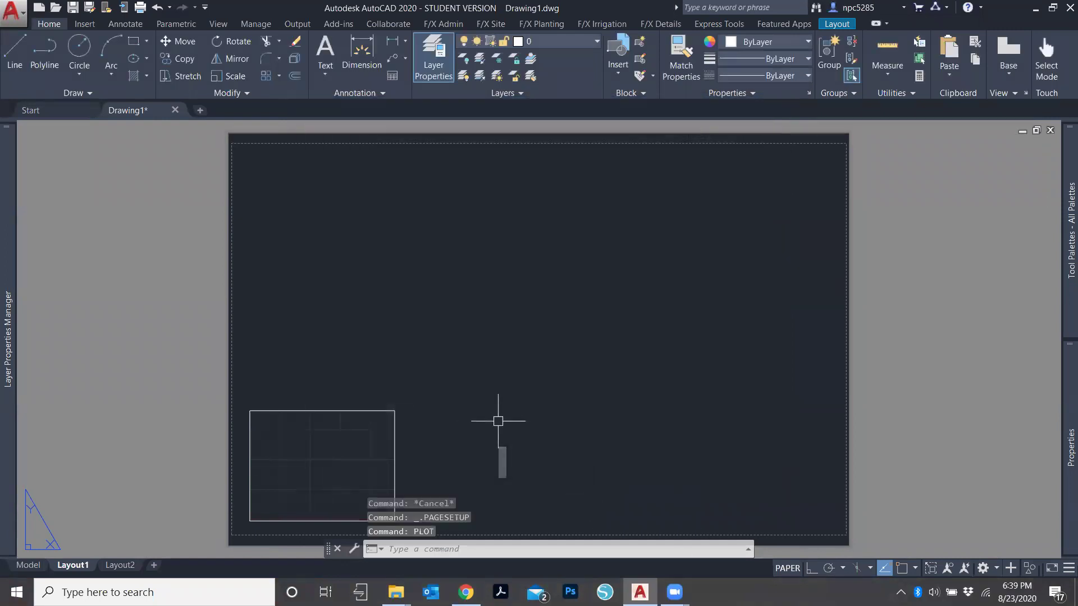
Step: Reopen the Plot dialog to review Layout1's settings, then close it without plotting
text(pp)
key(BackSpace)
text(lot)
key(Return)
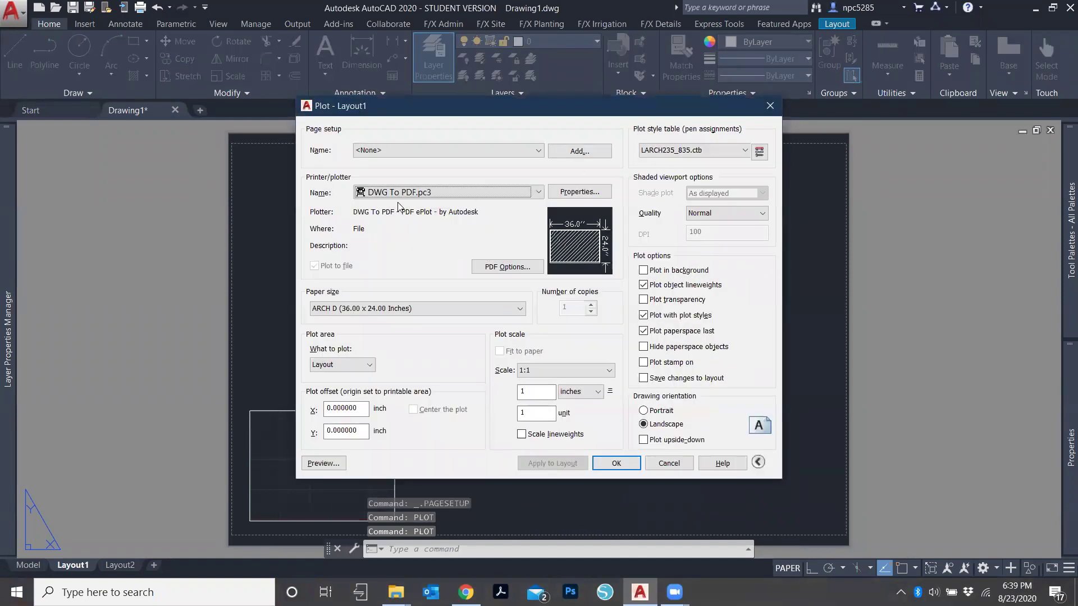
click(770, 105)
Step: Window-select the Layout1 viewport and delete it
click(472, 366)
click(371, 417)
key(Delete)
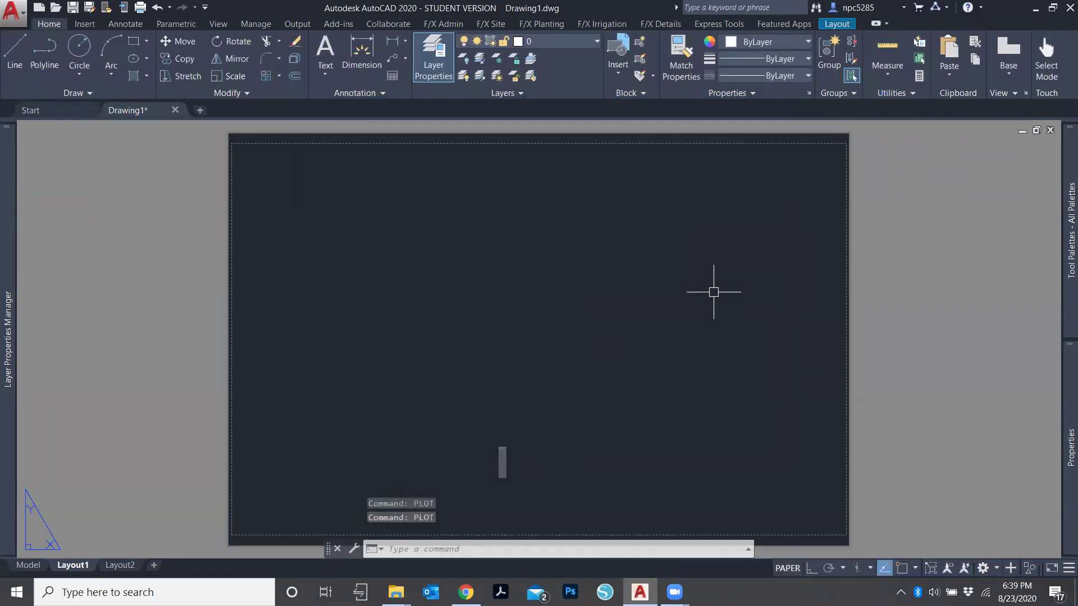
click(28, 564)
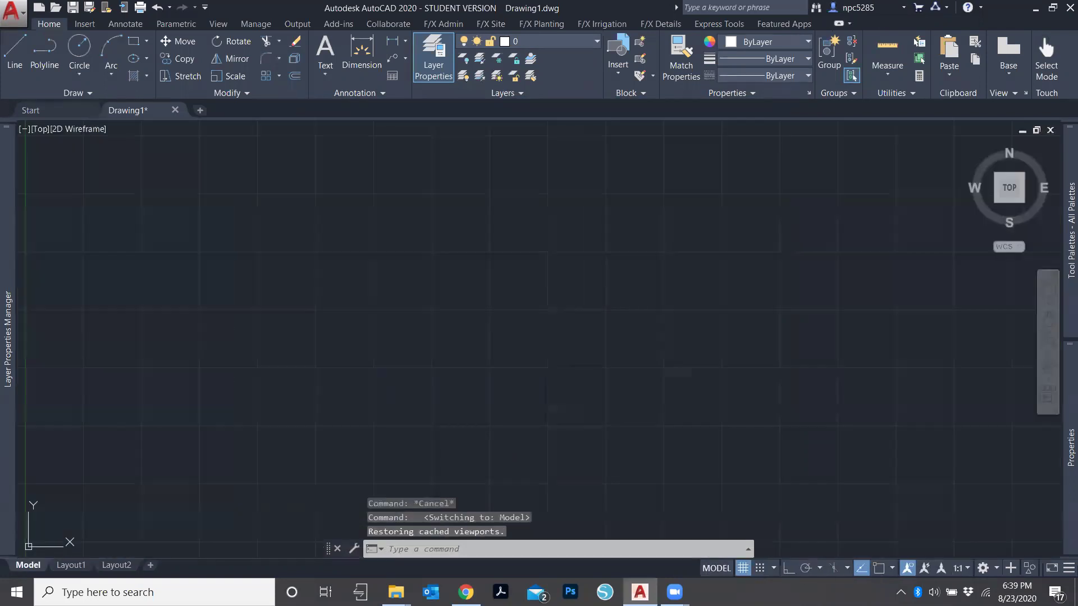